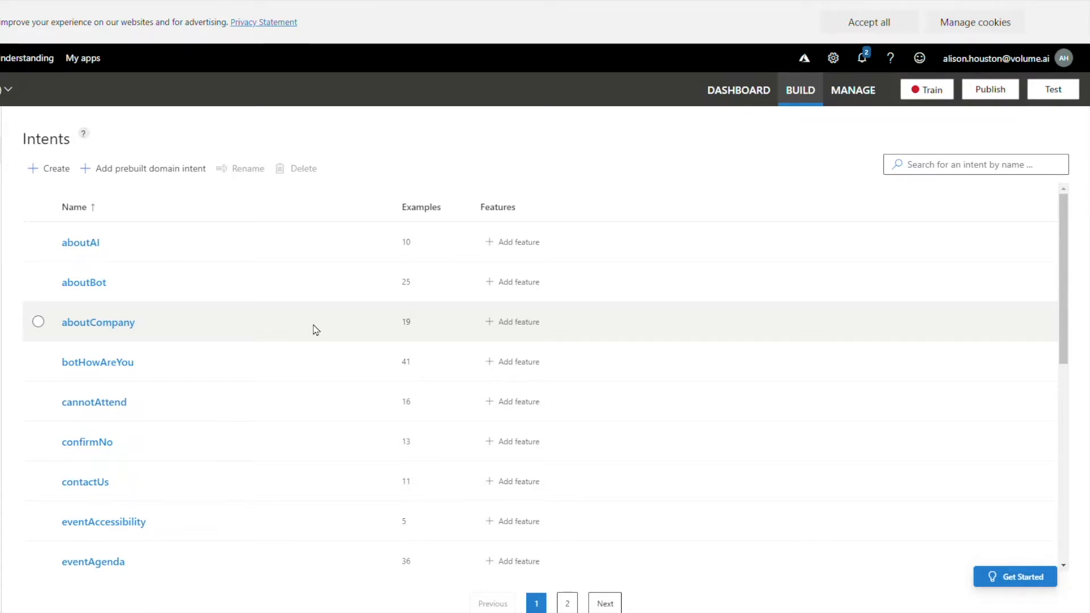
# Review the list of intents and their example counts.
pyautogui.scroll(-3, 317, 329)
pyautogui.scroll(-5, 316, 329)
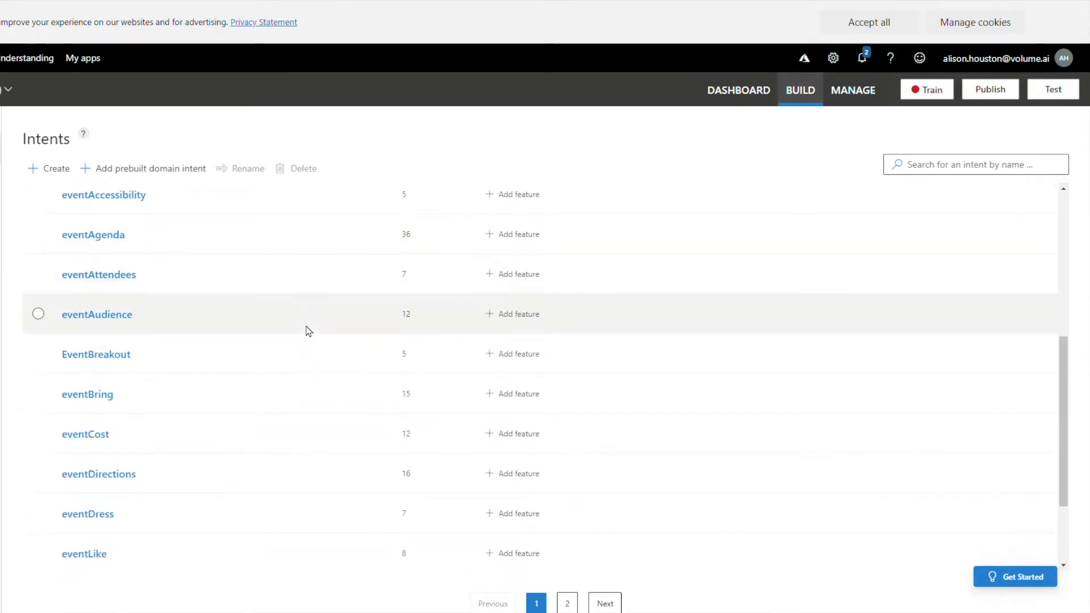
pyautogui.scroll(-3, 306, 331)
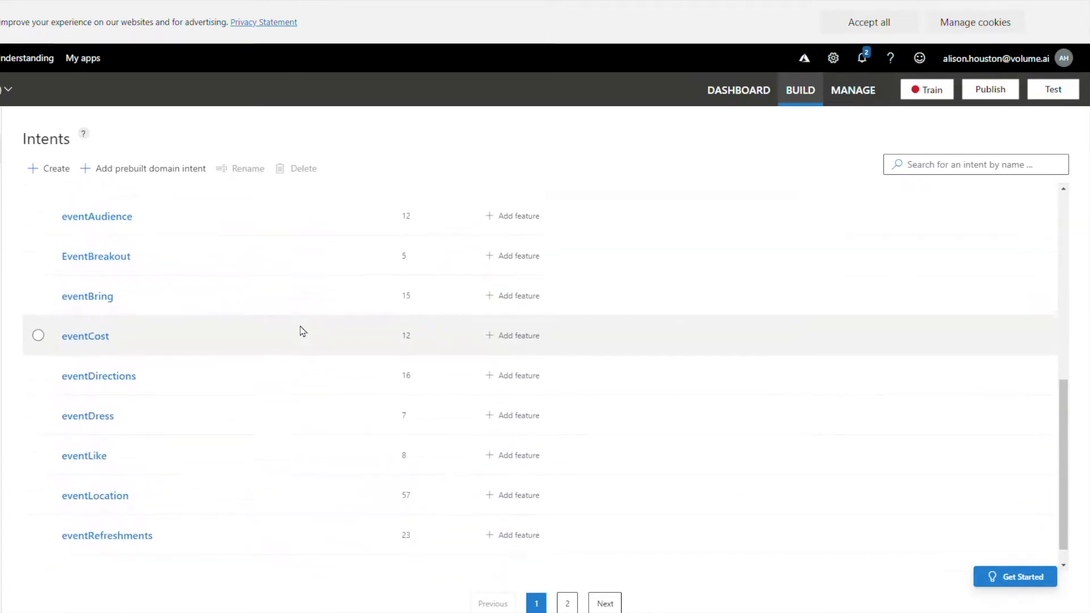
pyautogui.scroll(3, 302, 331)
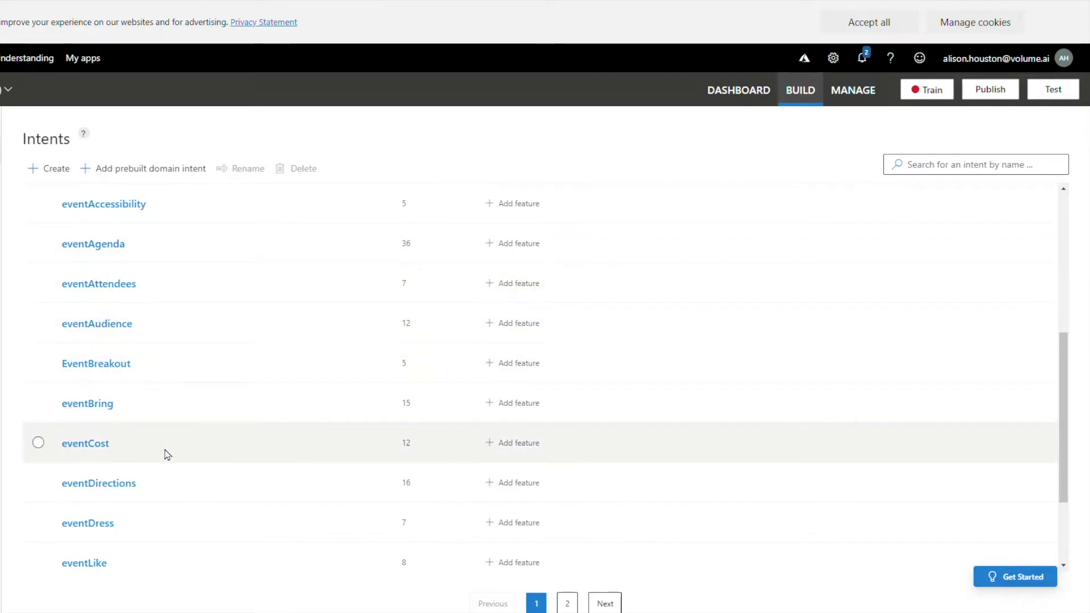
pyautogui.scroll(-3, 243, 475)
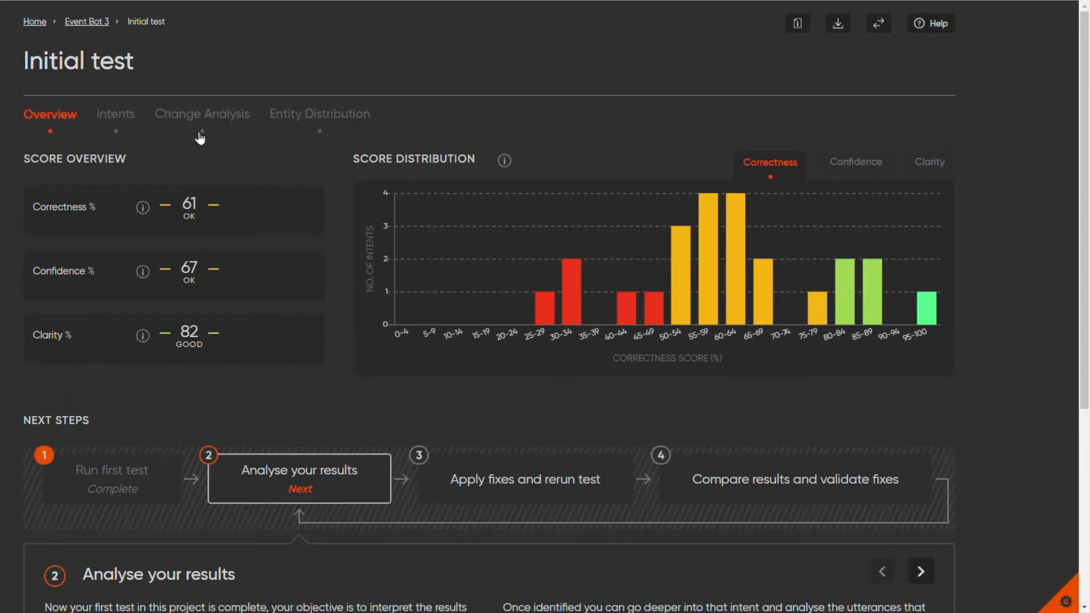
# Open the contactus intent from the Initial test's intent results and bring up its correctness distribution diagram.
pyautogui.click(115, 113)
pyautogui.scroll(-2, 301, 318)
pyautogui.scroll(-1, 308, 326)
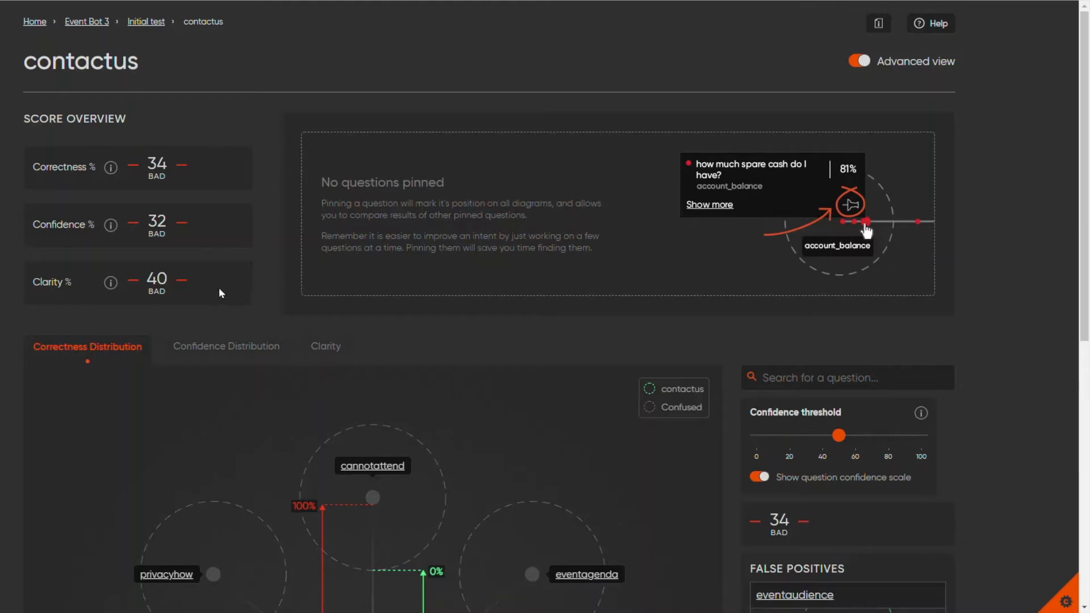
pyautogui.scroll(-5, 219, 287)
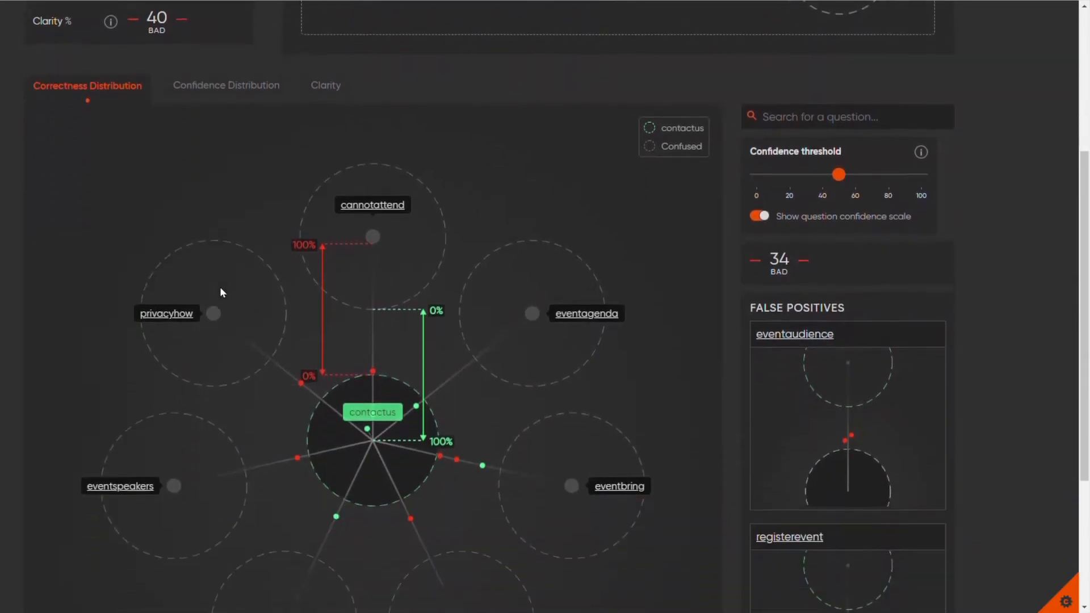
pyautogui.scroll(-1, 221, 290)
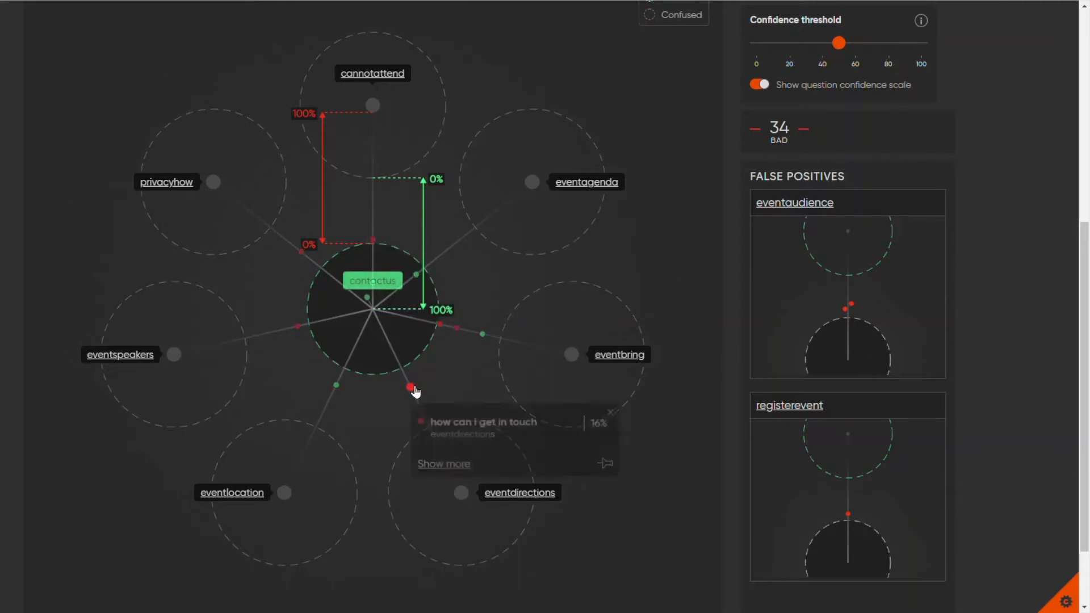
# Pin the incorrectly predicted questions "how can i get in touch" and "what is the email address" from the correctness diagram.
pyautogui.moveTo(457, 329)
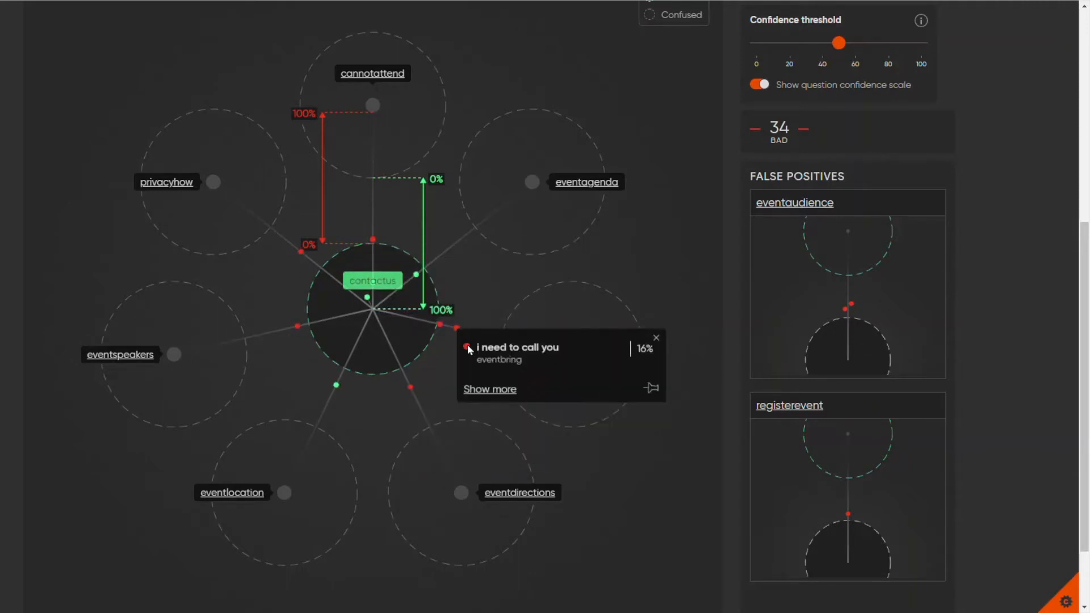
pyautogui.click(658, 339)
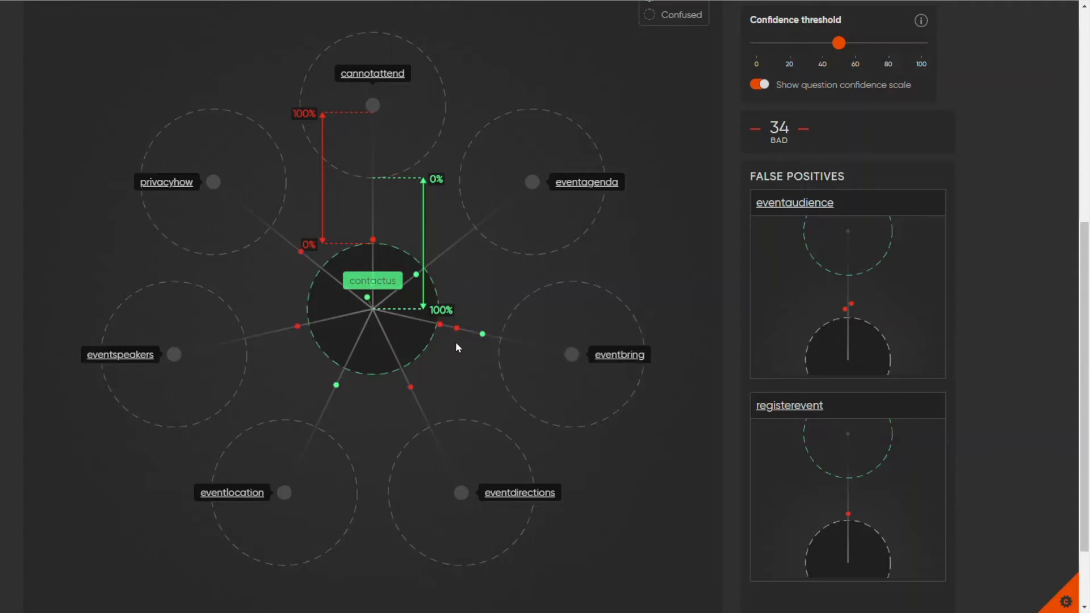
pyautogui.click(411, 388)
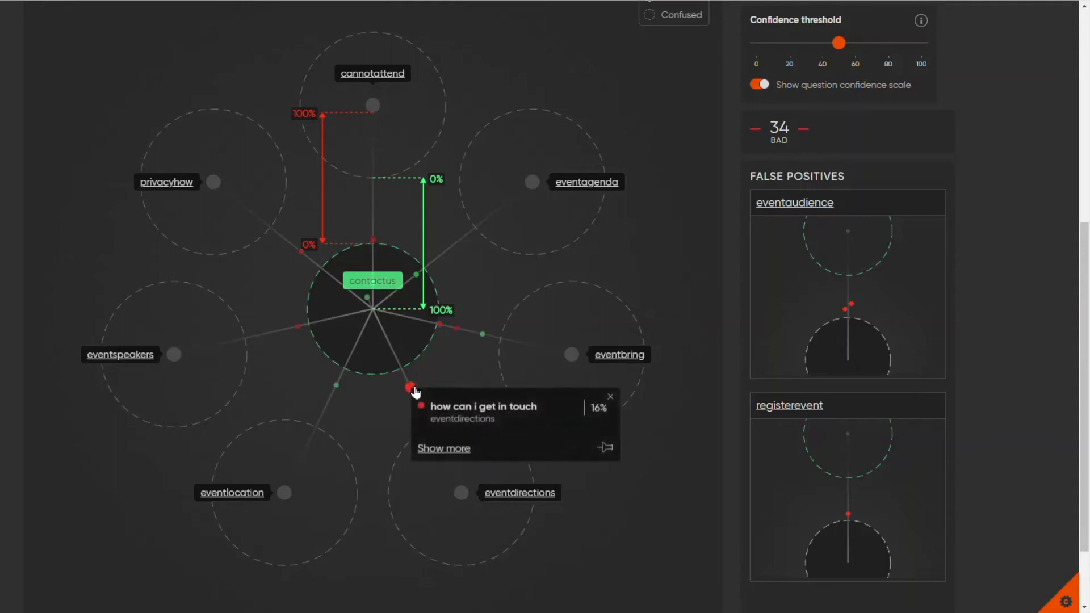
pyautogui.click(610, 448)
pyautogui.click(302, 251)
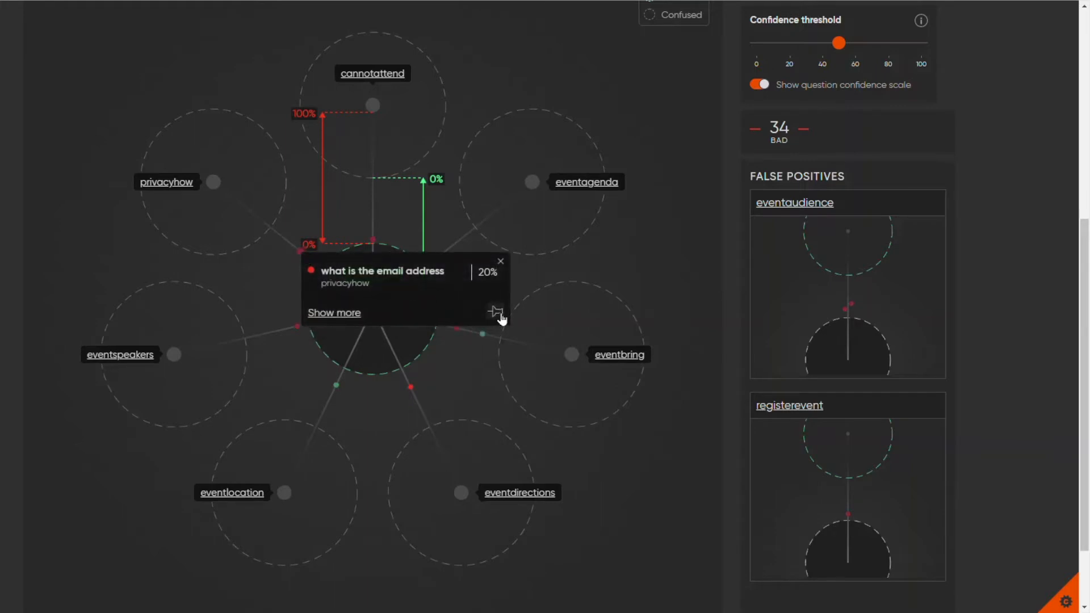
pyautogui.click(495, 312)
pyautogui.scroll(4, 615, 251)
pyautogui.scroll(3, 615, 251)
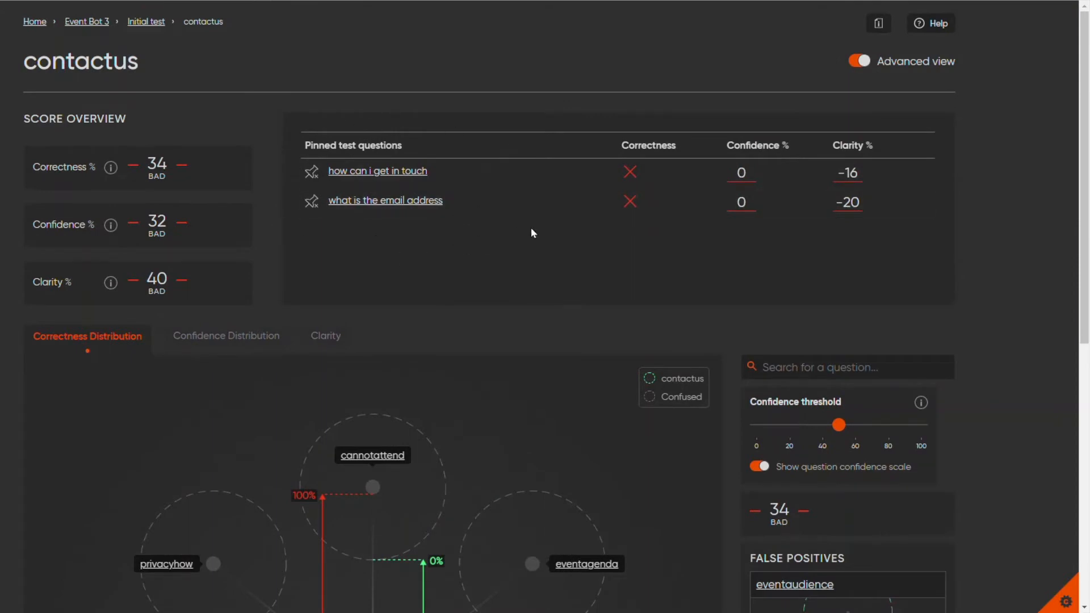
# Inspect the correctly predicted questions "can i talk to a person" and "could i talk with a human" in the correctness diagram.
pyautogui.scroll(-5, 530, 227)
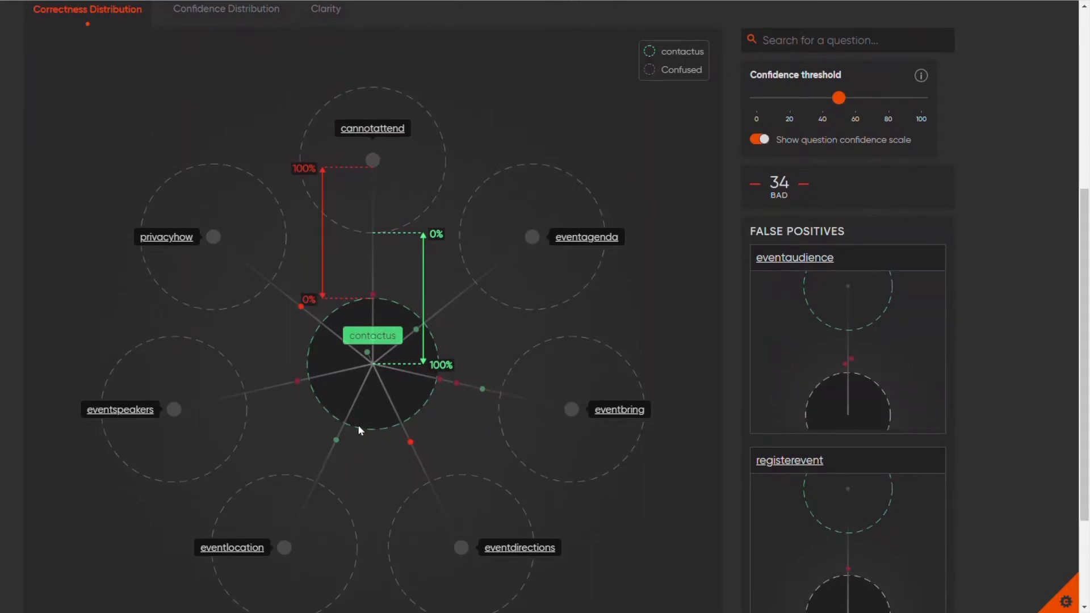
pyautogui.moveTo(338, 444)
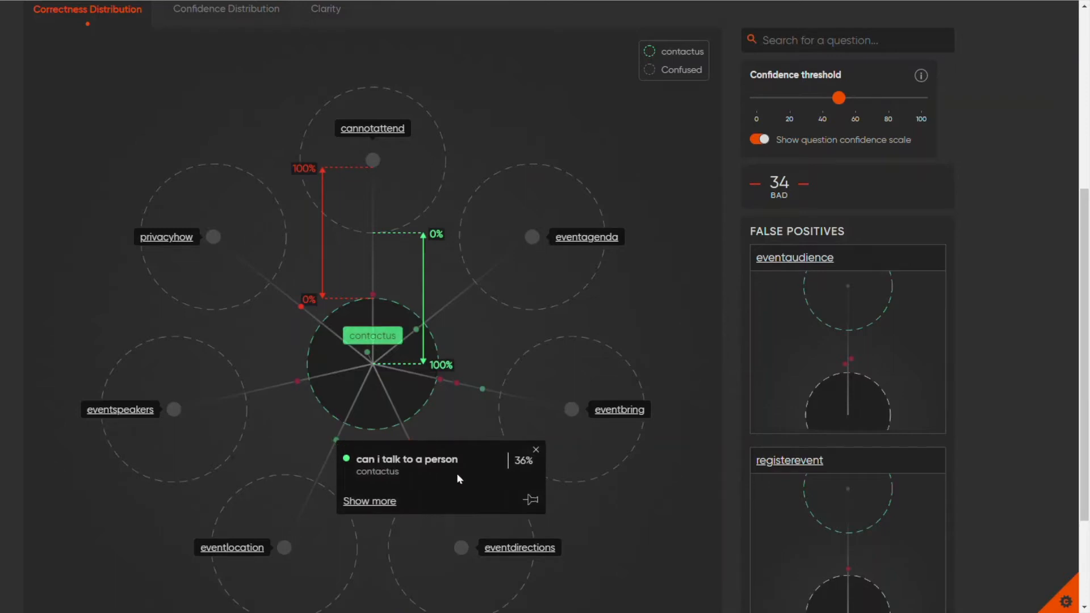
pyautogui.click(536, 450)
pyautogui.click(483, 389)
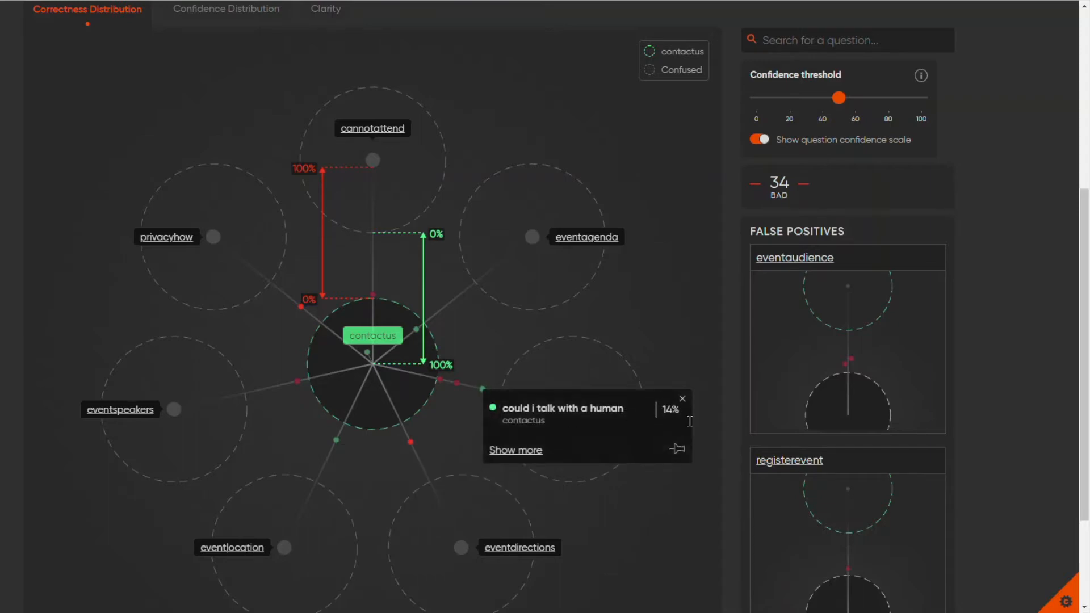
pyautogui.click(682, 399)
# View the confidence distribution of contactus and inspect the question "can i talk to a person".
pyautogui.scroll(5, 278, 187)
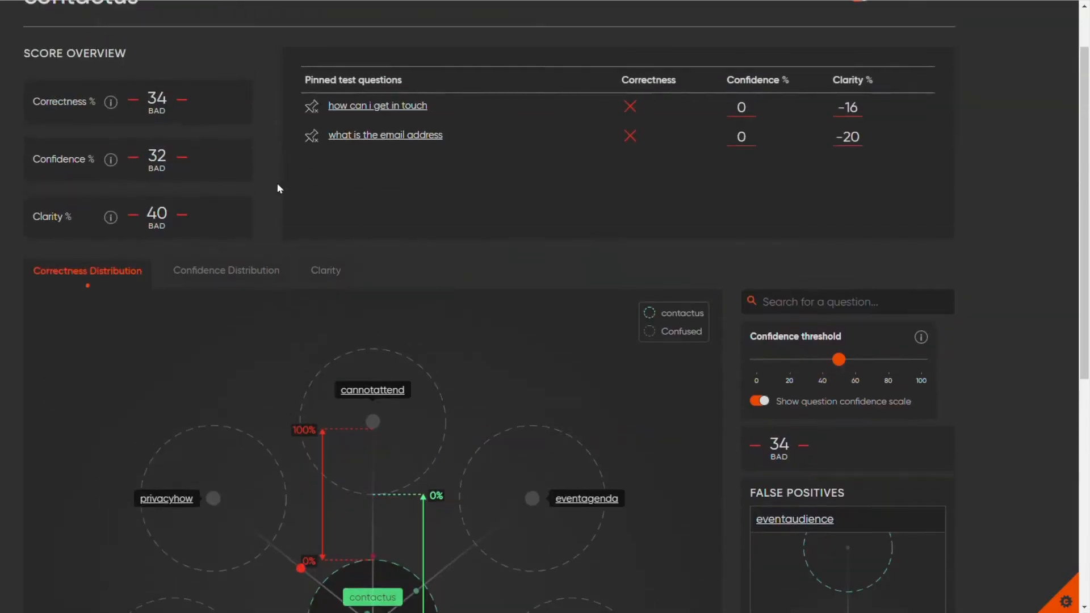
pyautogui.click(227, 270)
pyautogui.scroll(-5, 519, 380)
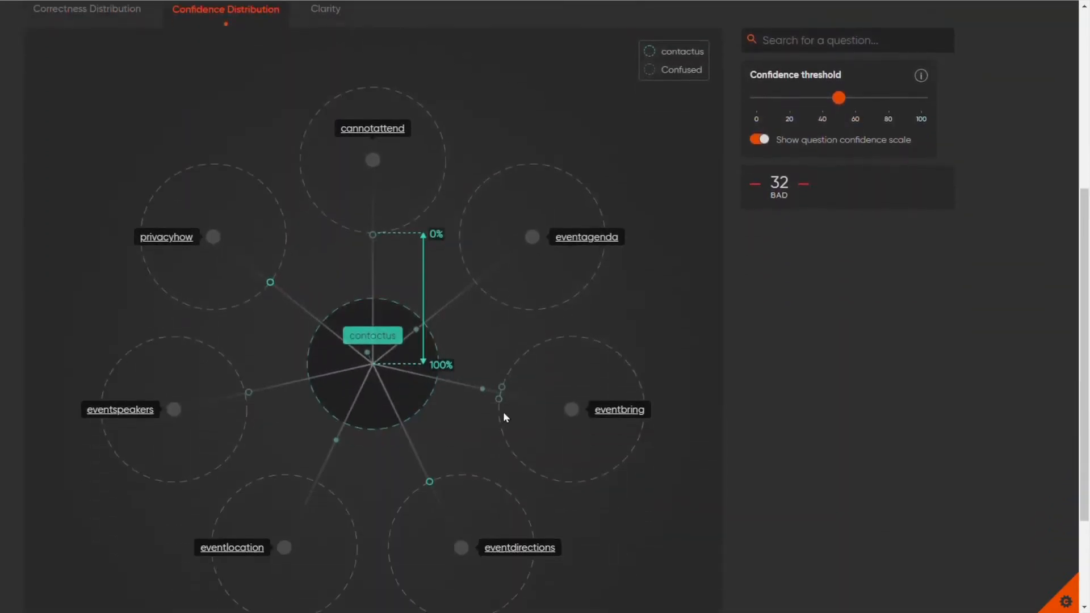
pyautogui.click(336, 441)
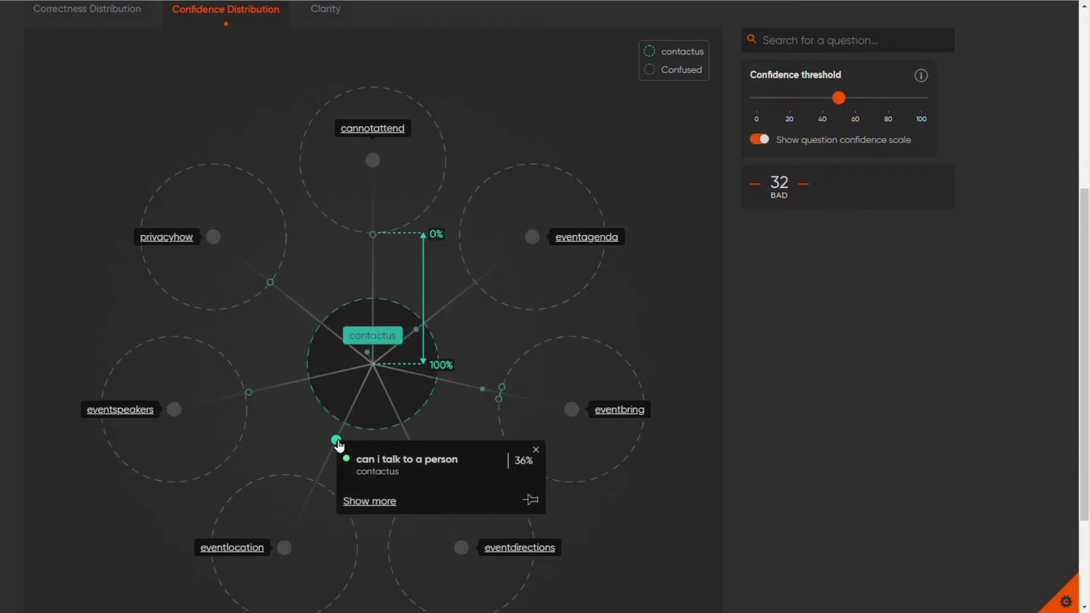
# View the clarity chart of contactus and inspect the question "could i talk with a human".
pyautogui.click(333, 12)
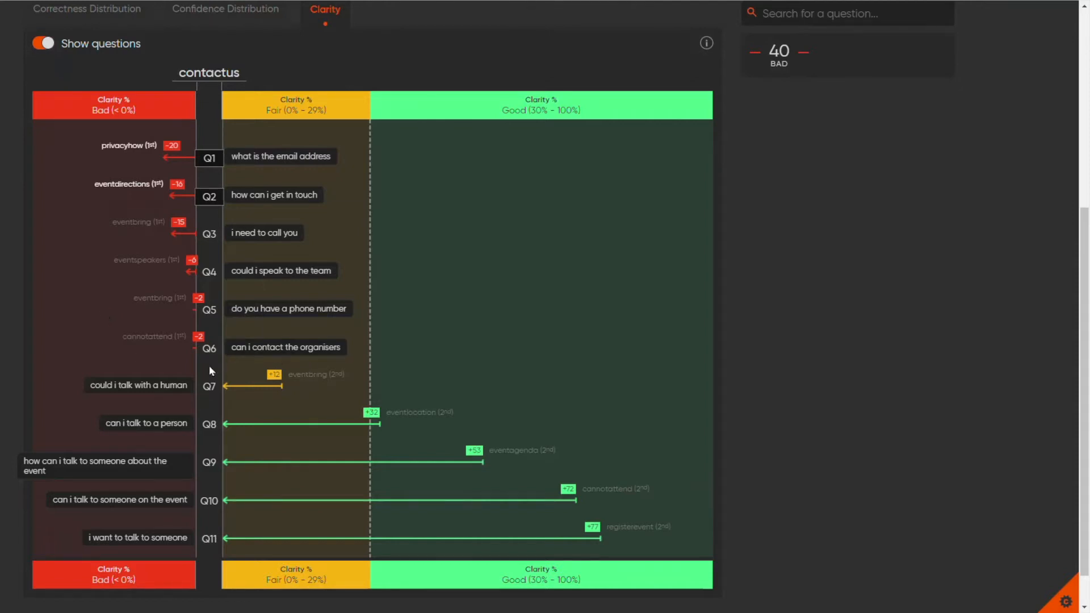
pyautogui.moveTo(317, 382)
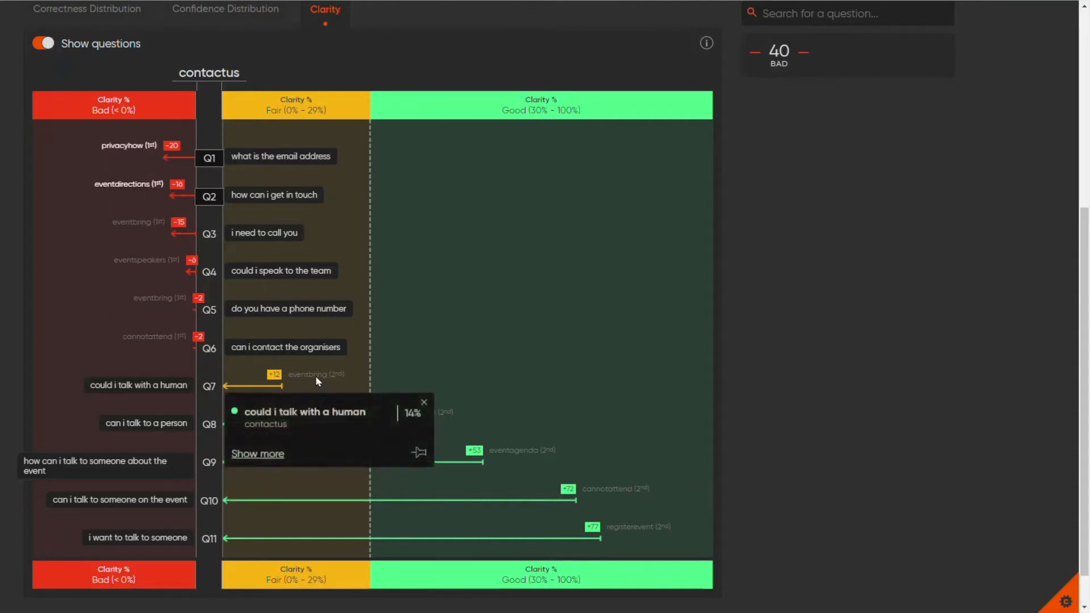
pyautogui.click(426, 402)
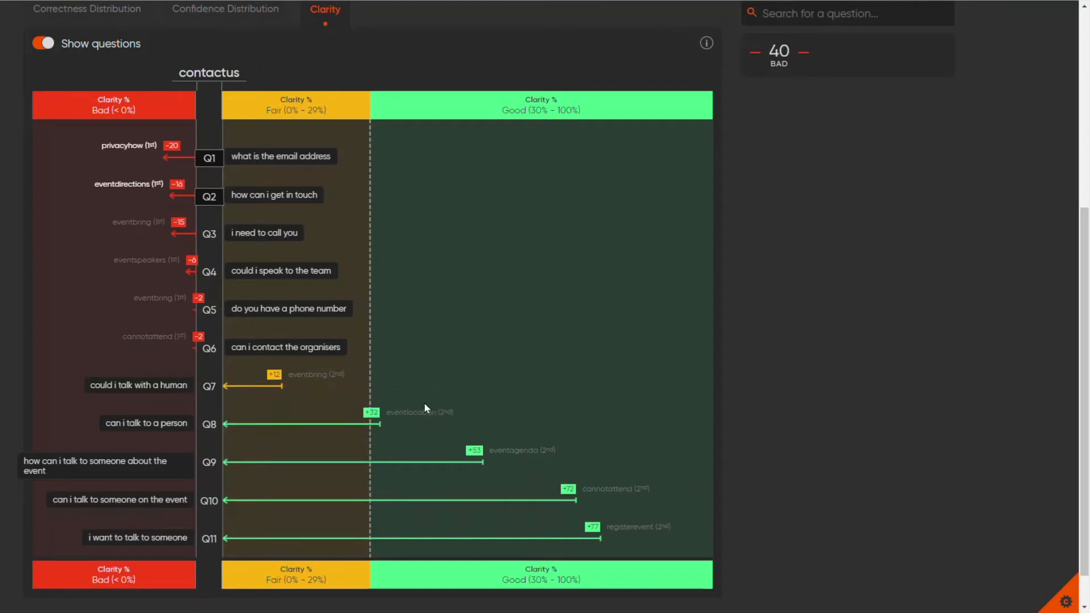
# Return to the correctness distribution and open the full details of the pinned question "how can i get in touch".
pyautogui.scroll(5, 415, 398)
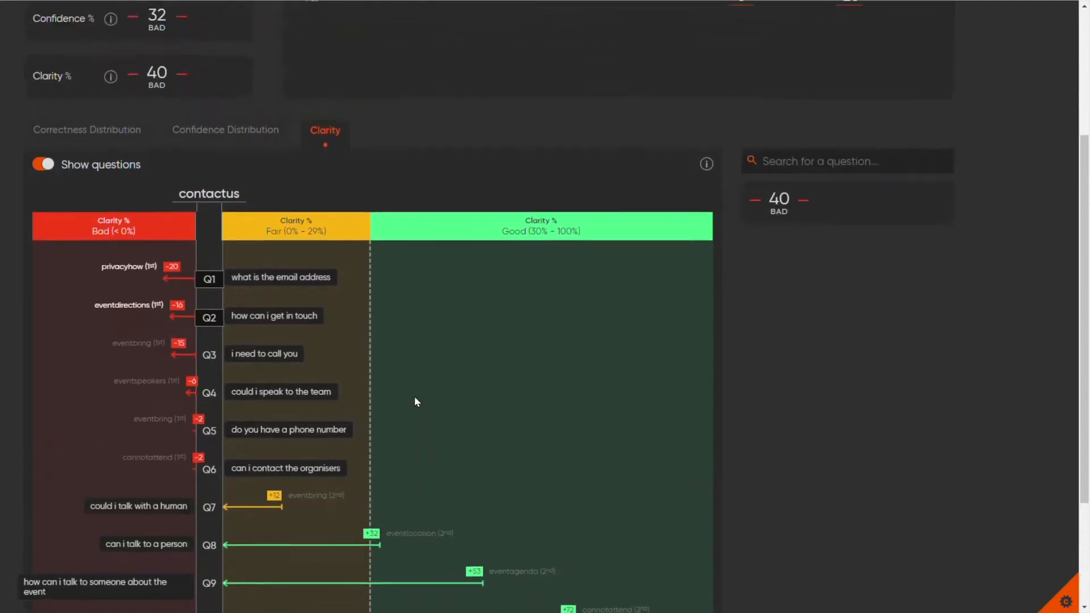
pyautogui.click(87, 274)
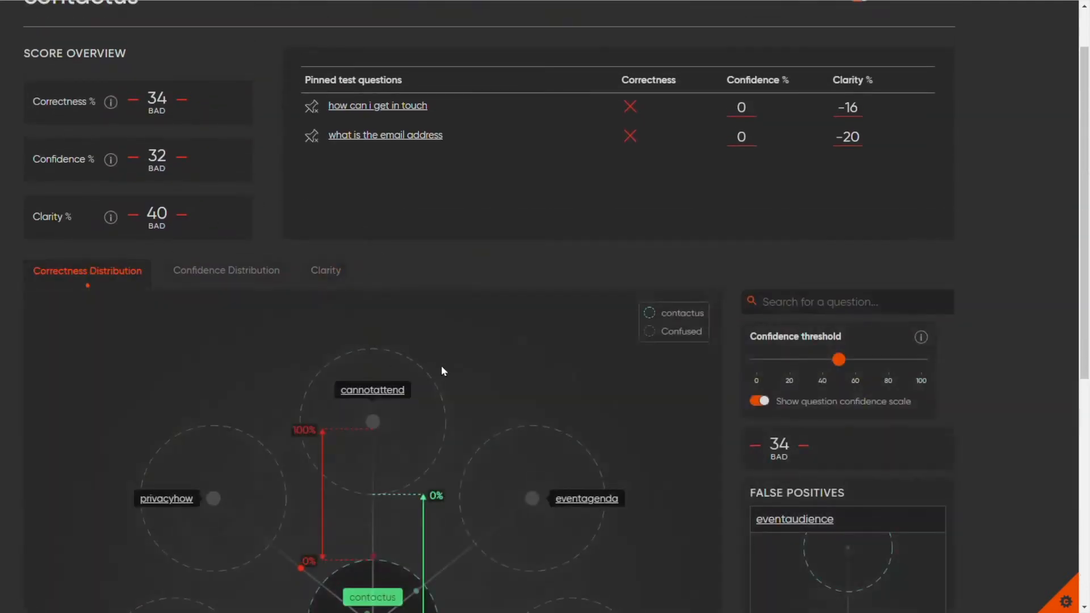
pyautogui.scroll(-1, 491, 362)
pyautogui.scroll(-3, 525, 289)
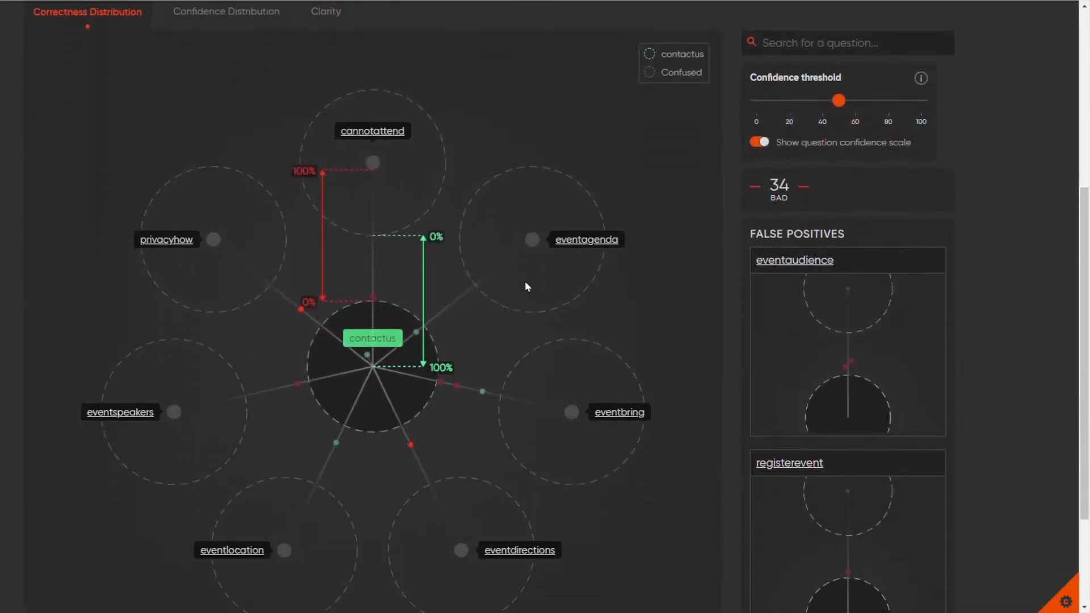
pyautogui.click(411, 443)
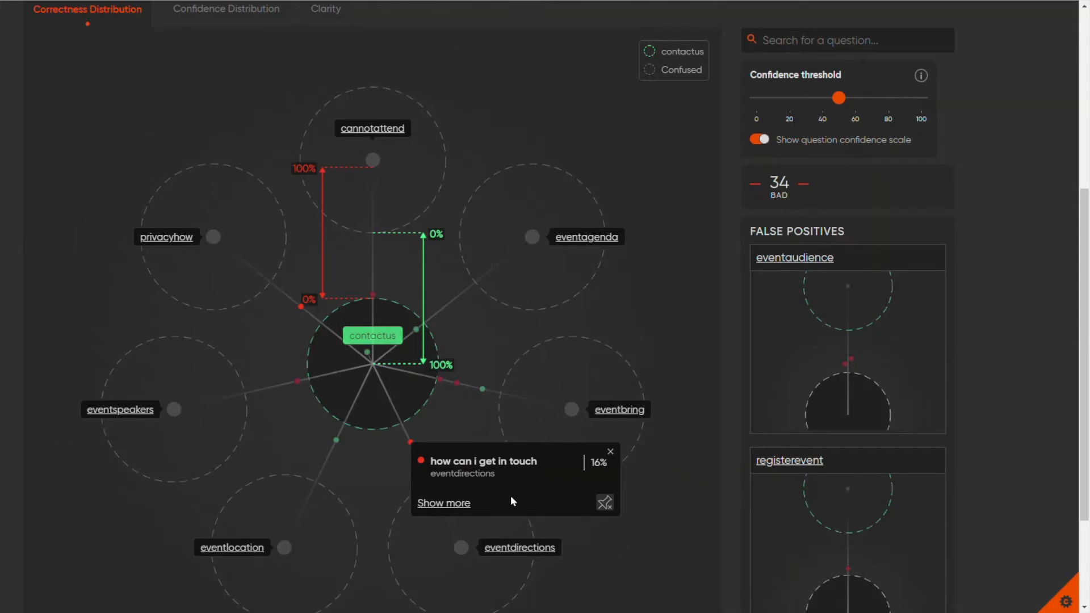
pyautogui.scroll(4, 512, 501)
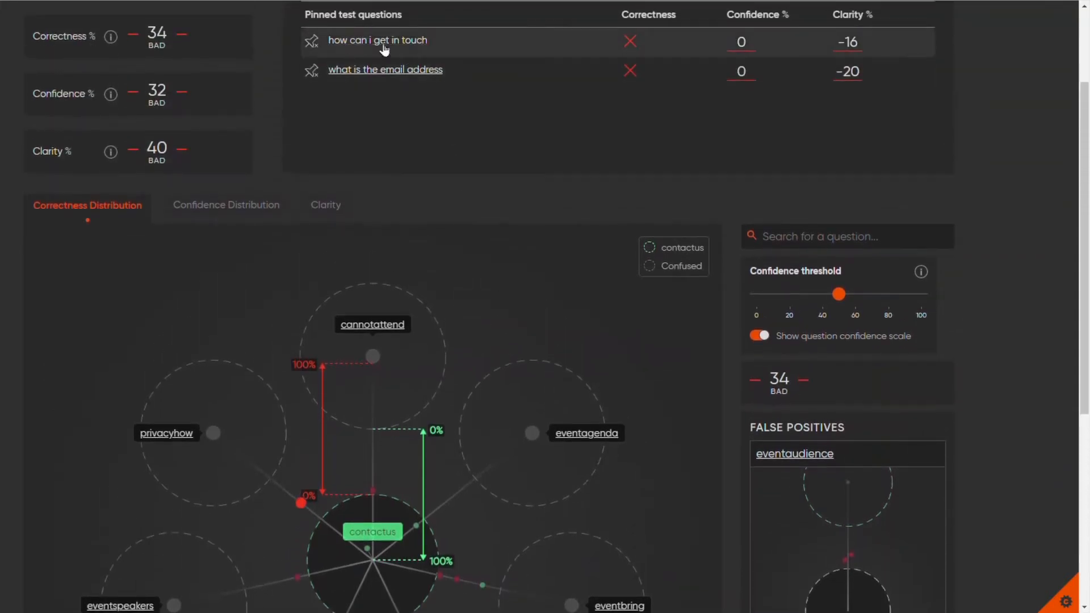
pyautogui.scroll(-6, 529, 330)
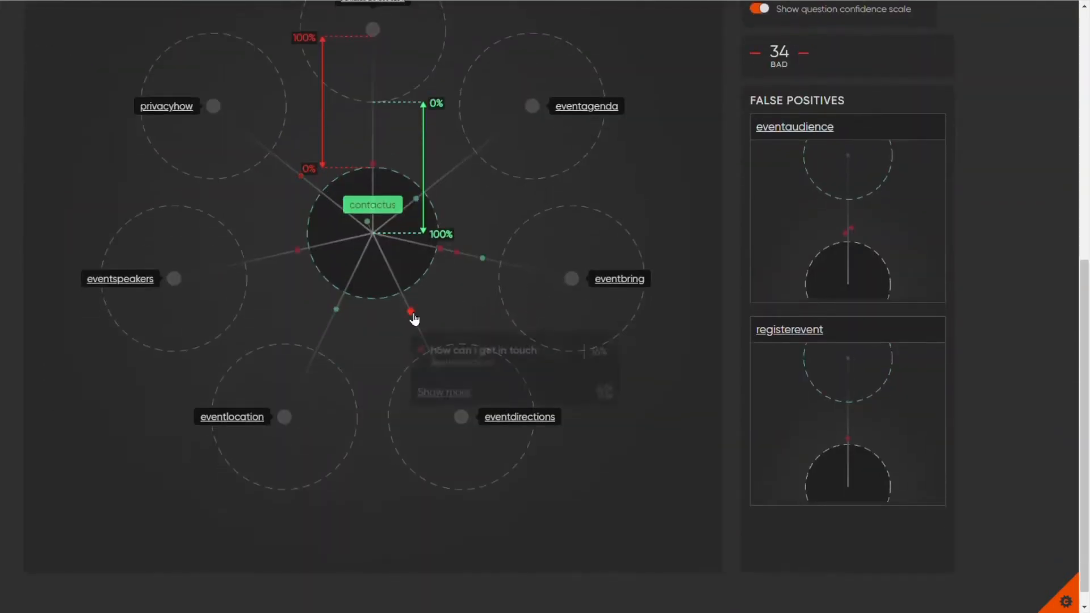
pyautogui.click(412, 313)
pyautogui.click(460, 374)
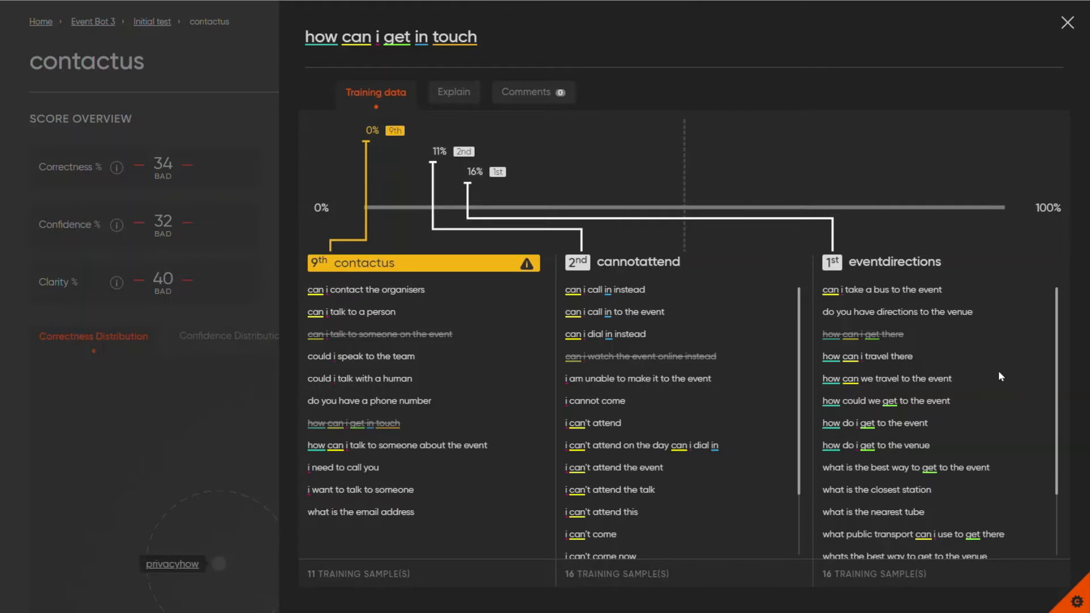
# Examine the training samples of the cannotattend and eventdirections intents for words shared with "how can i get in touch".
pyautogui.scroll(-1, 1011, 377)
pyautogui.scroll(-3, 1024, 383)
pyautogui.scroll(4, 1022, 384)
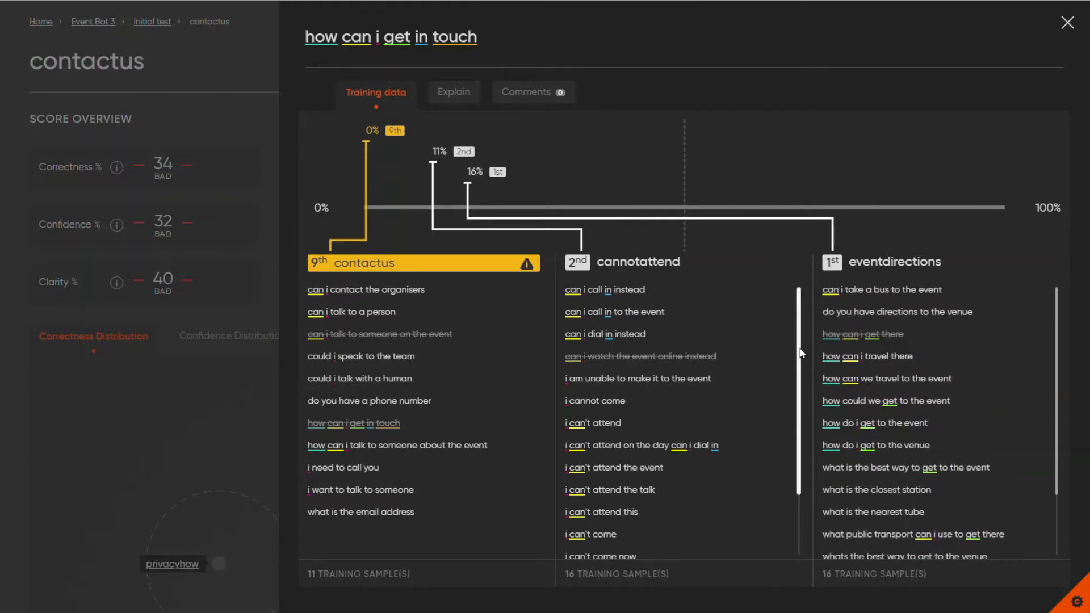
pyautogui.scroll(-2, 802, 391)
pyautogui.scroll(4, 806, 401)
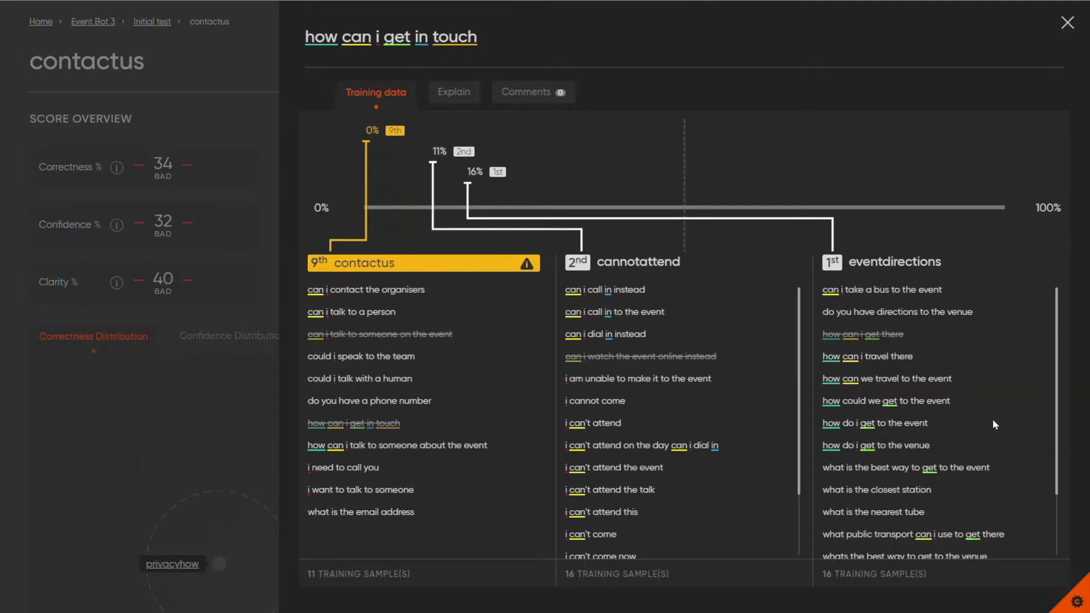
pyautogui.scroll(-3, 993, 419)
pyautogui.scroll(3, 1010, 390)
pyautogui.scroll(-3, 723, 370)
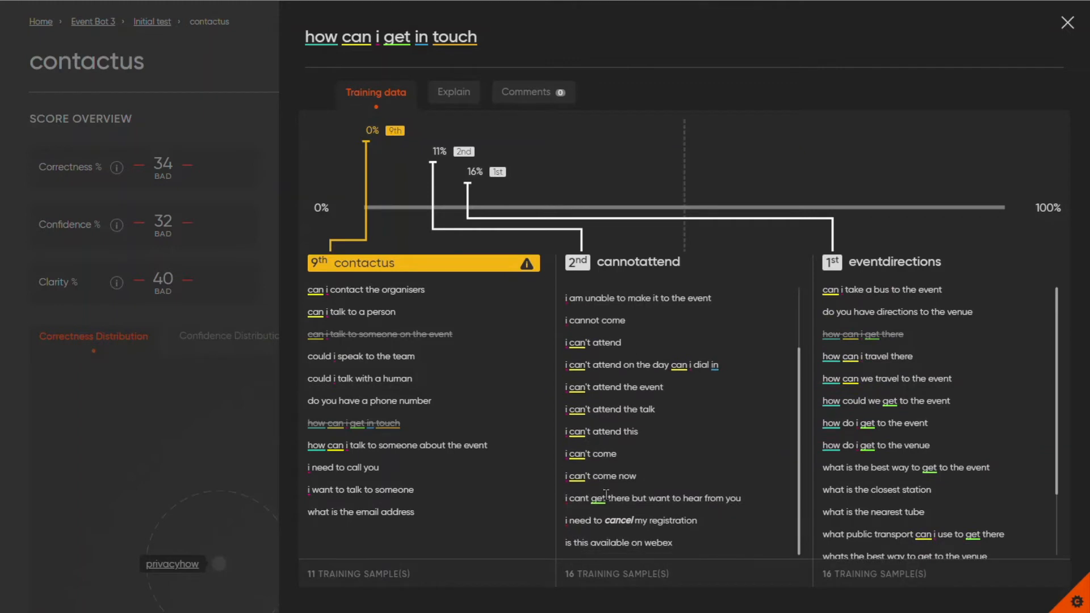
pyautogui.scroll(3, 746, 396)
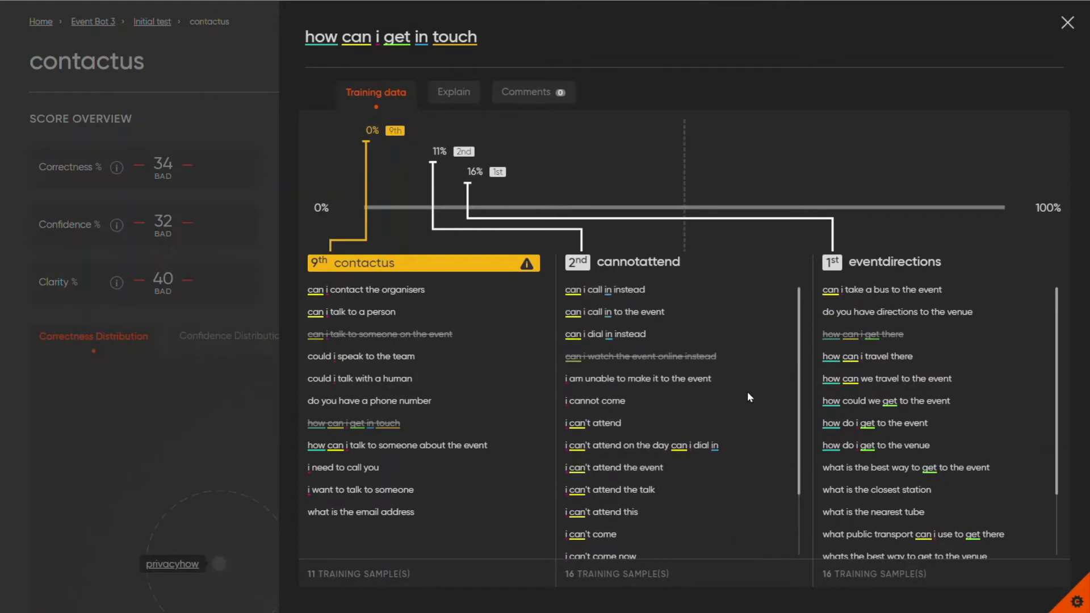
# Examine each word's prediction influence for "how can i get in touch" and return to its training data comparison.
pyautogui.click(458, 90)
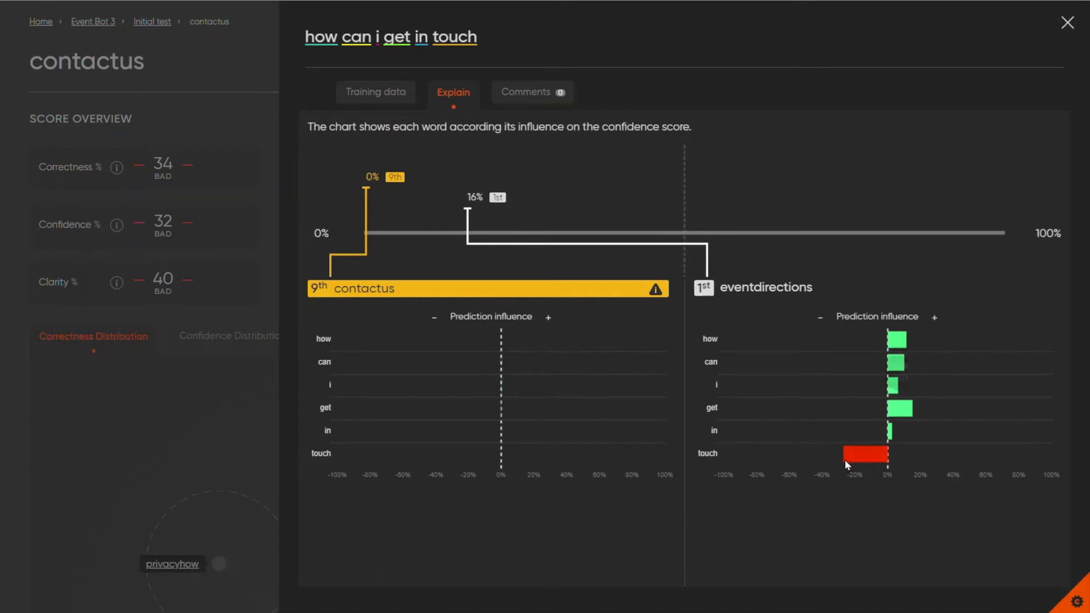
pyautogui.moveTo(907, 410)
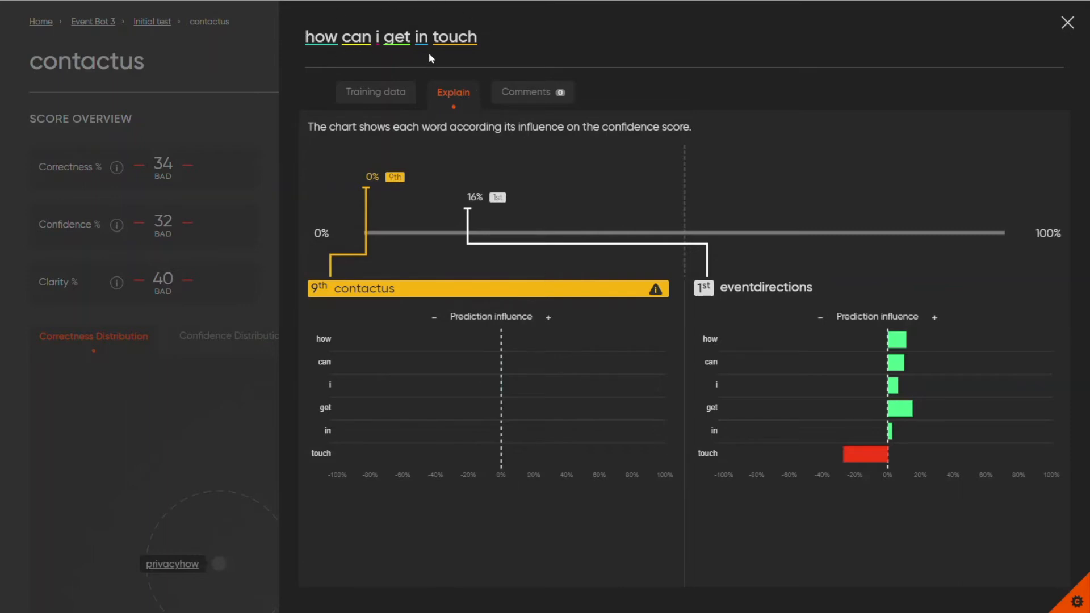
pyautogui.click(385, 97)
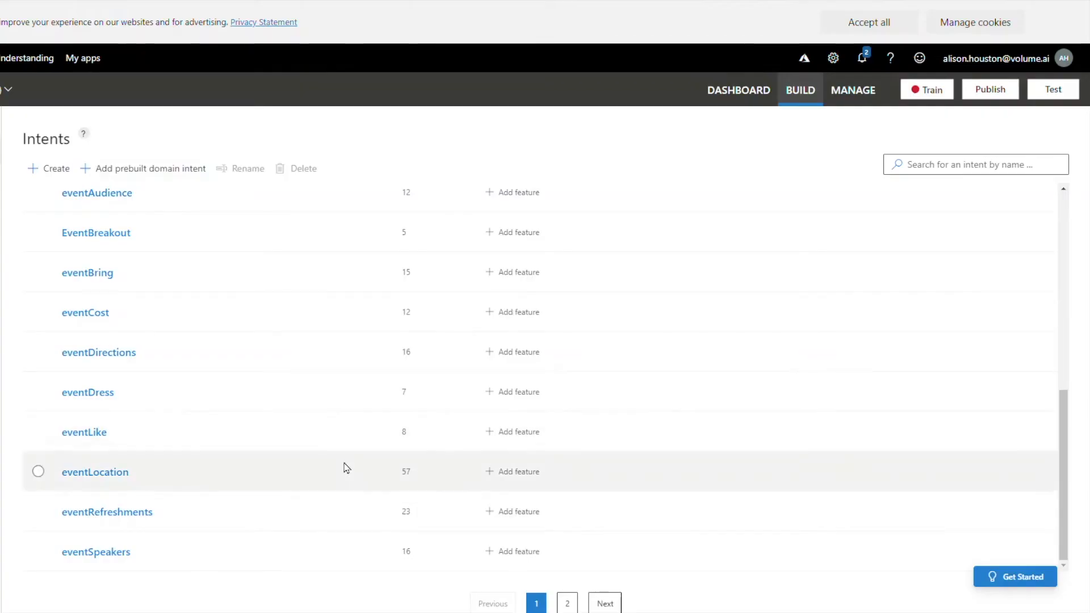
# In the Language Understanding portal, open the contactUs intent and add the examples "i want to get in touch" and "could i get in touch with the team".
pyautogui.scroll(8, 204, 424)
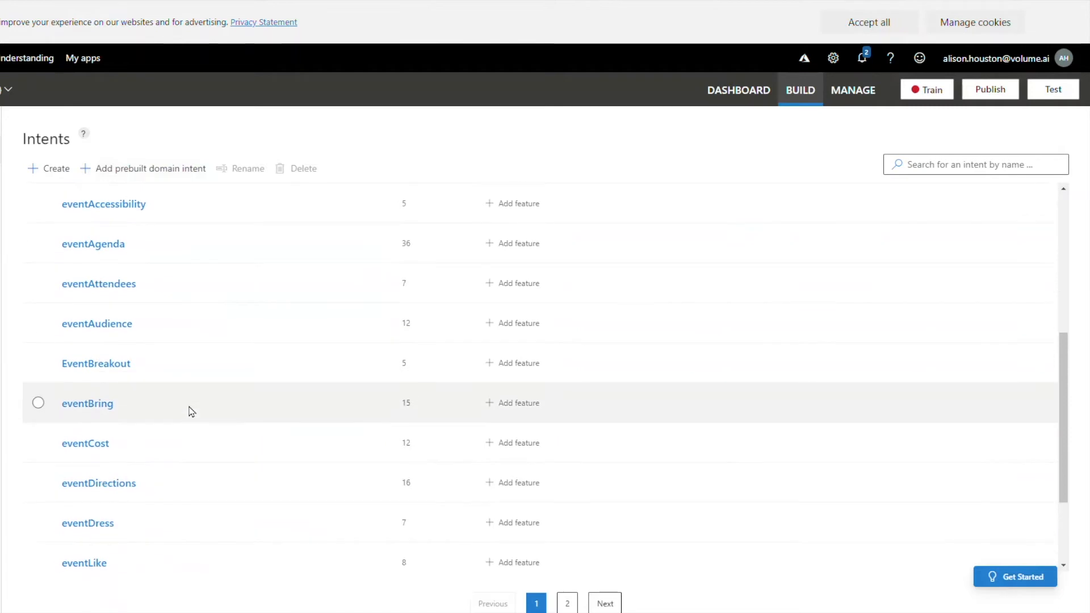
pyautogui.click(94, 482)
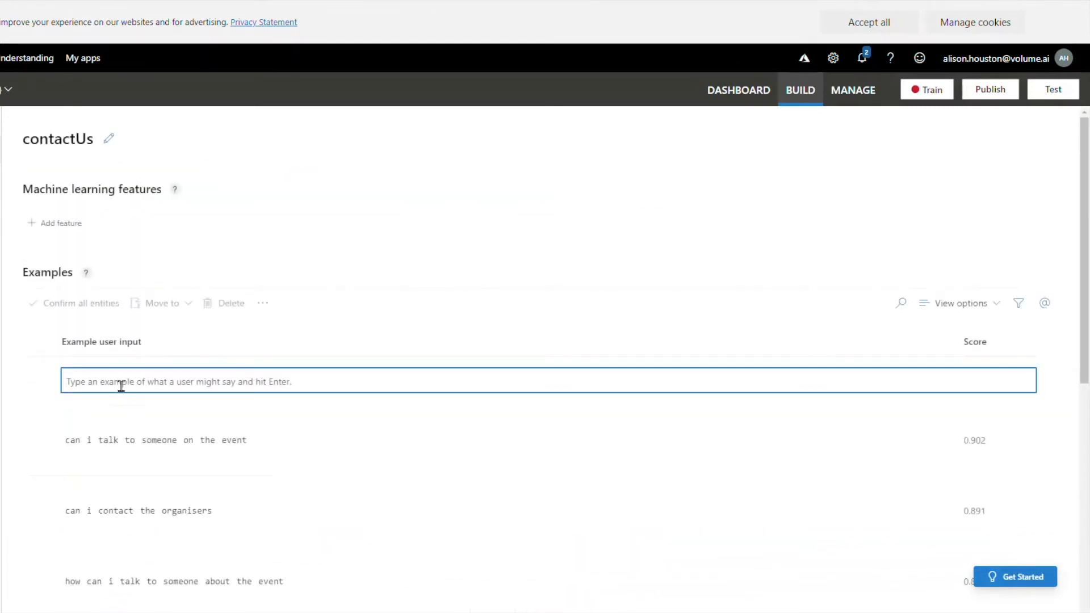
pyautogui.write('i w')
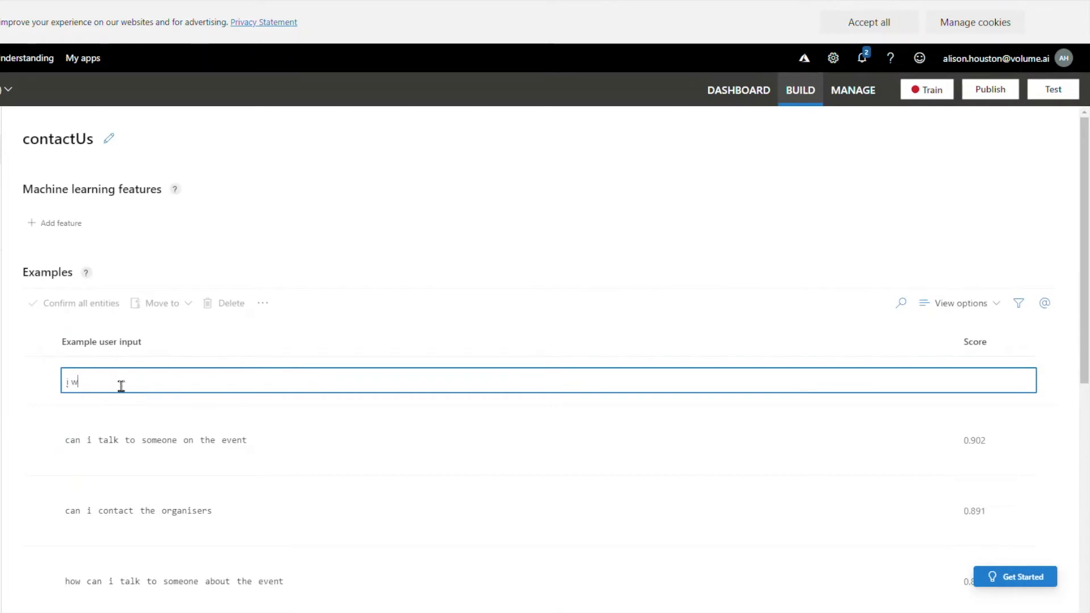
pyautogui.write('ant to get in touch')
pyautogui.press('Return')
pyautogui.write('could i get in touch ')
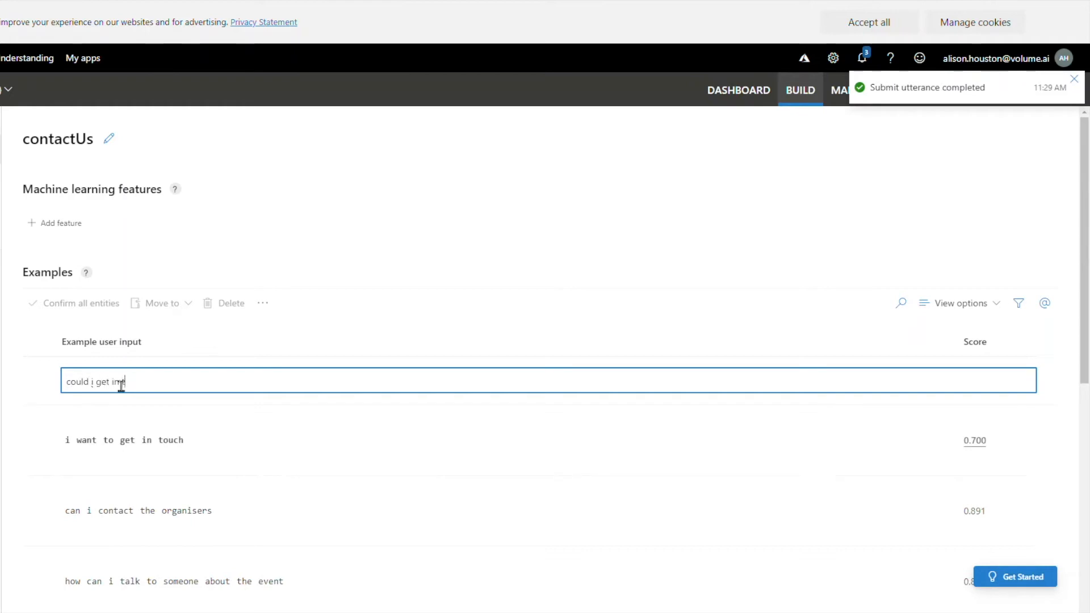
pyautogui.write('with the team')
pyautogui.press('Return')
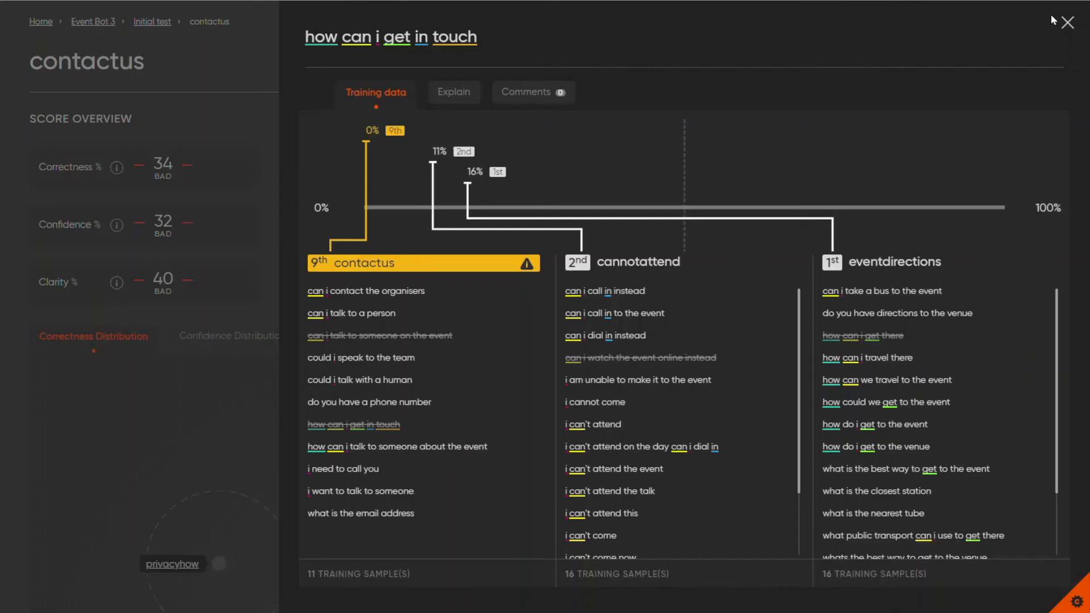
# Back in the initial test results, close the current question's details and open the full details of "what is the email address" from the correctness distribution.
pyautogui.click(1068, 23)
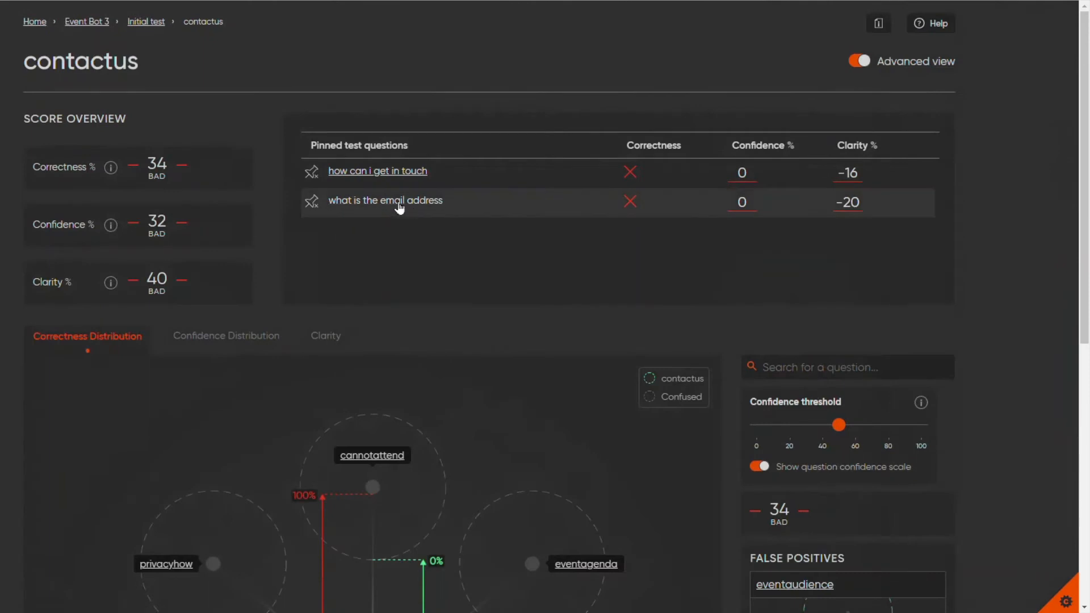
pyautogui.scroll(-3, 453, 274)
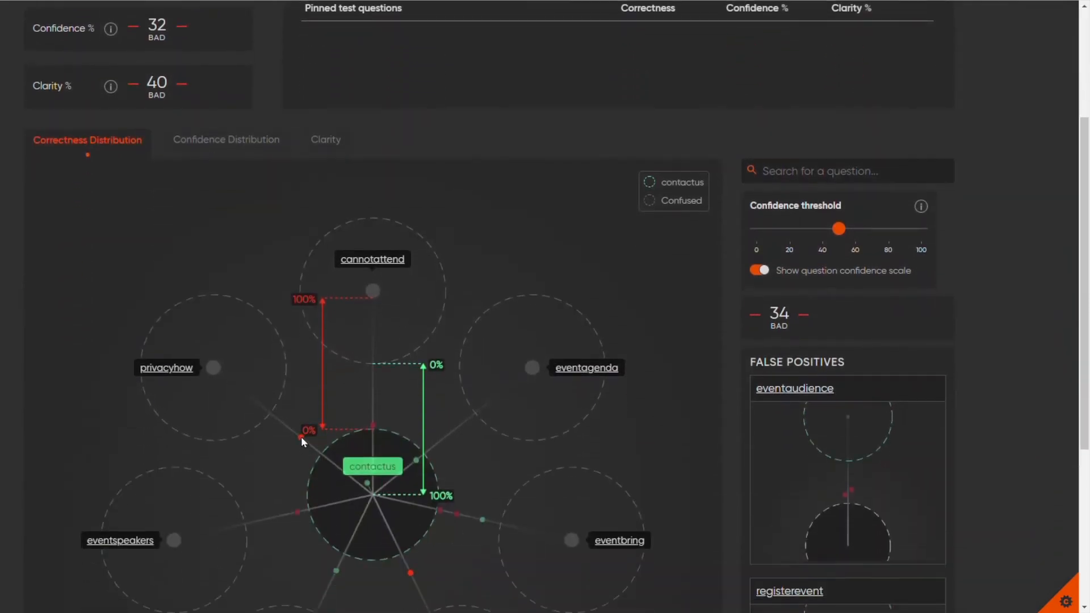
pyautogui.click(301, 437)
pyautogui.click(301, 438)
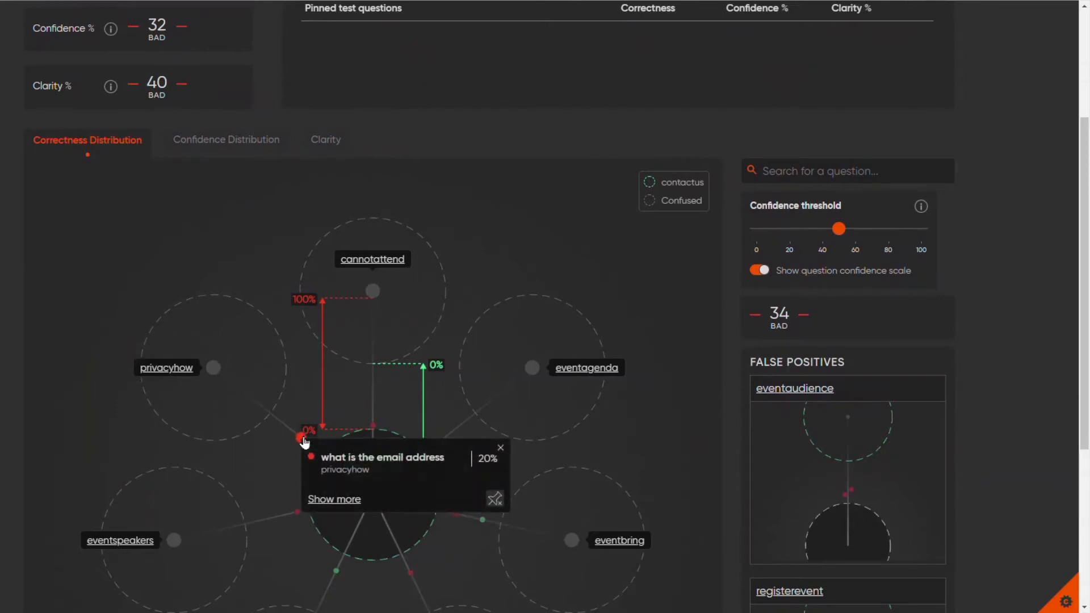
pyautogui.click(347, 501)
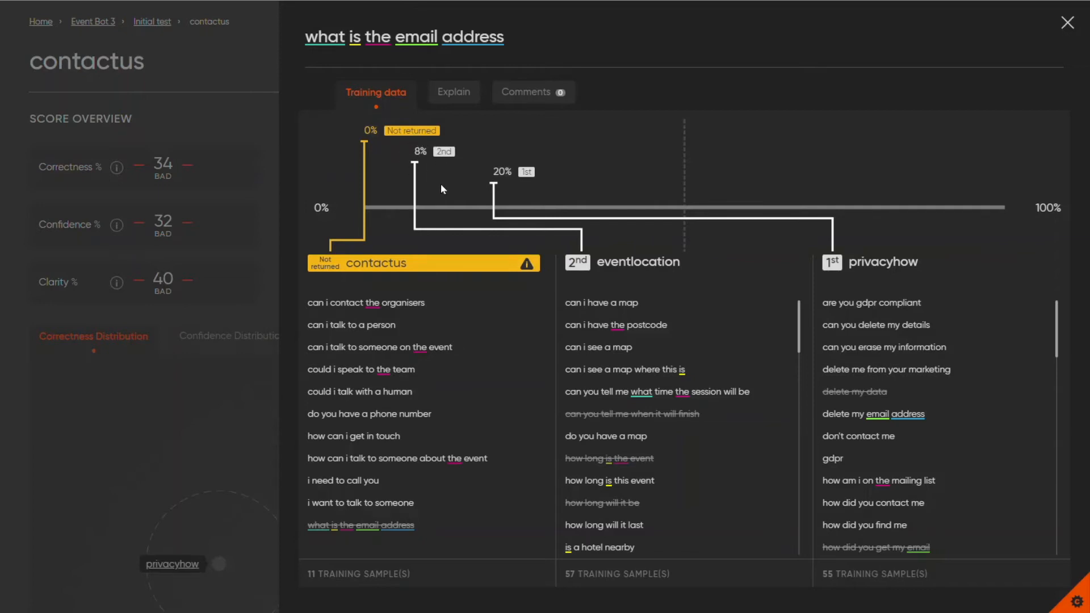
# Examine the training samples of the privacyhow intent for words shared with "what is the email address".
pyautogui.scroll(-1, 980, 370)
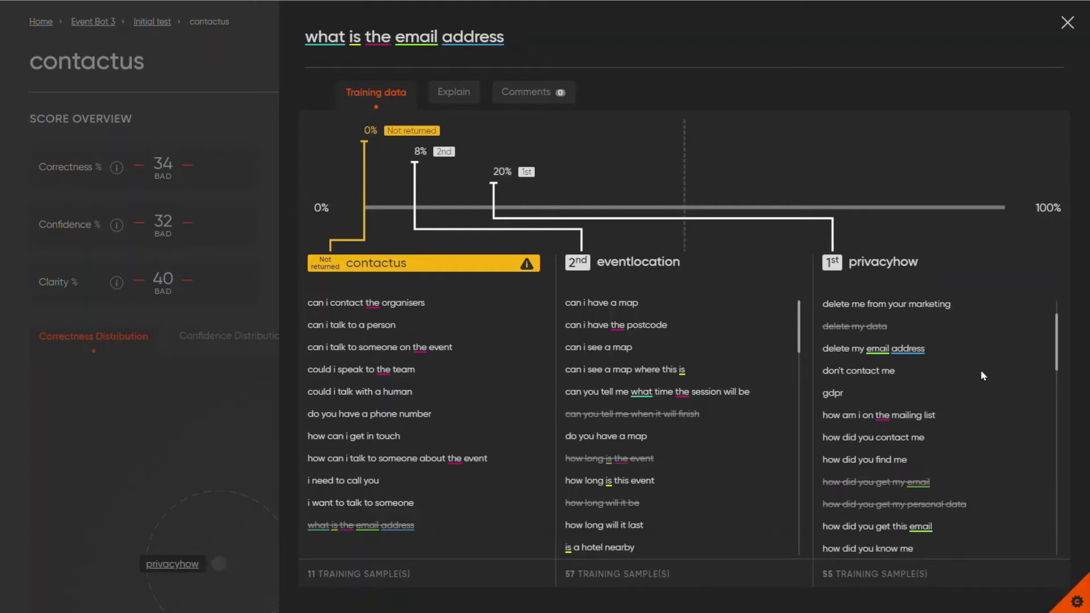
pyautogui.scroll(-2, 928, 370)
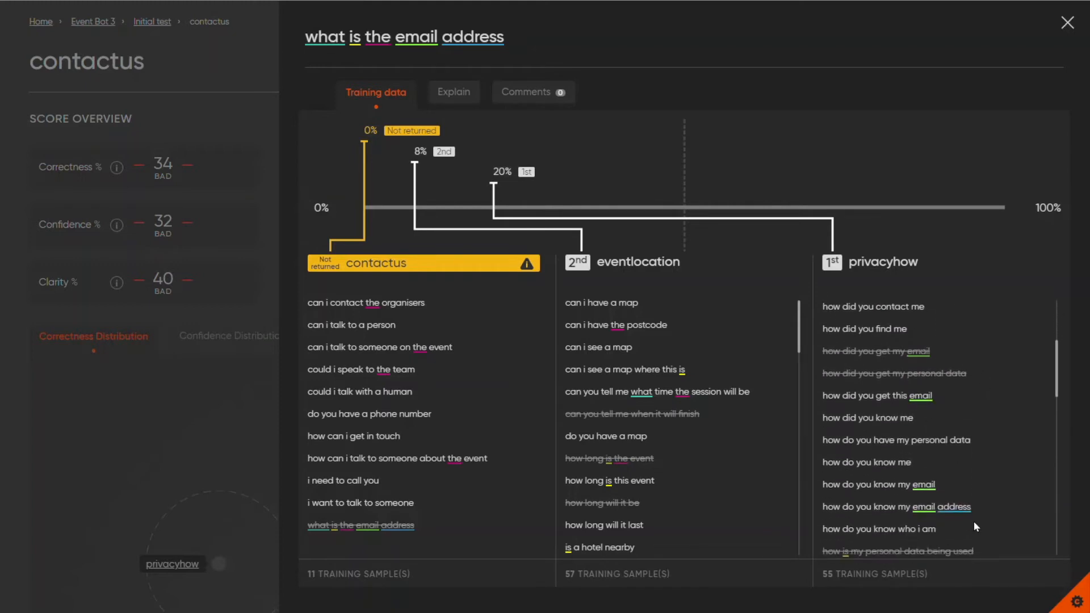
pyautogui.scroll(1, 1004, 470)
pyautogui.scroll(2, 1000, 465)
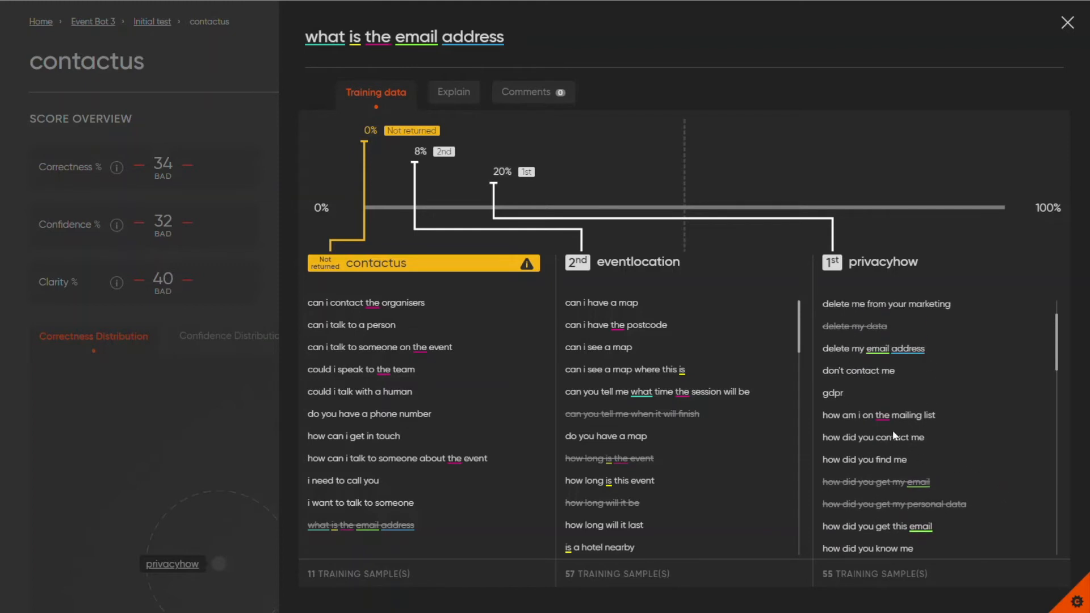
pyautogui.scroll(1, 956, 440)
pyautogui.scroll(-10, 956, 440)
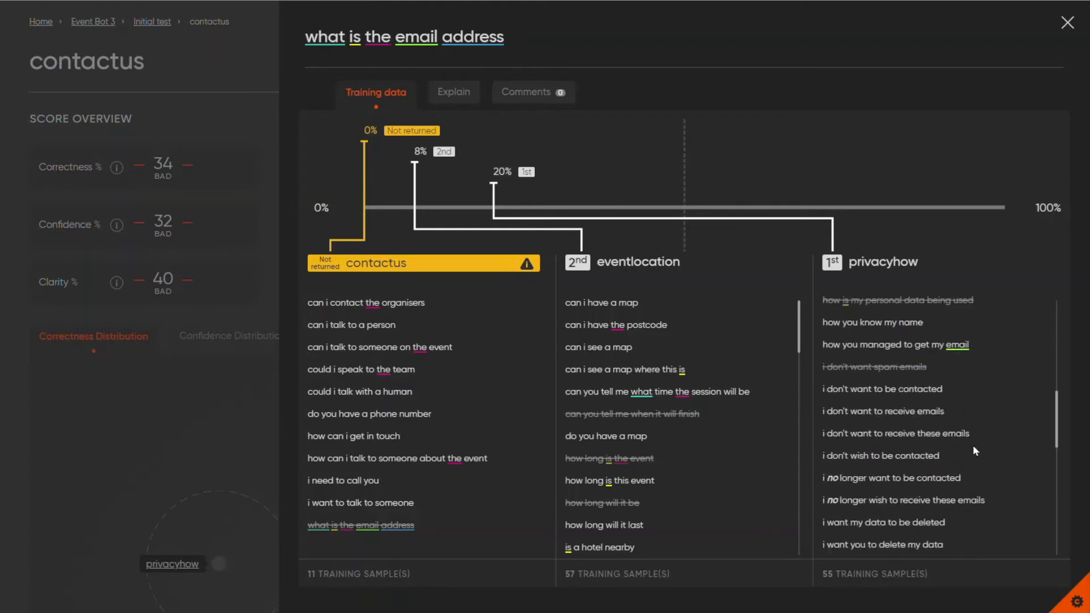
pyautogui.scroll(-3, 961, 476)
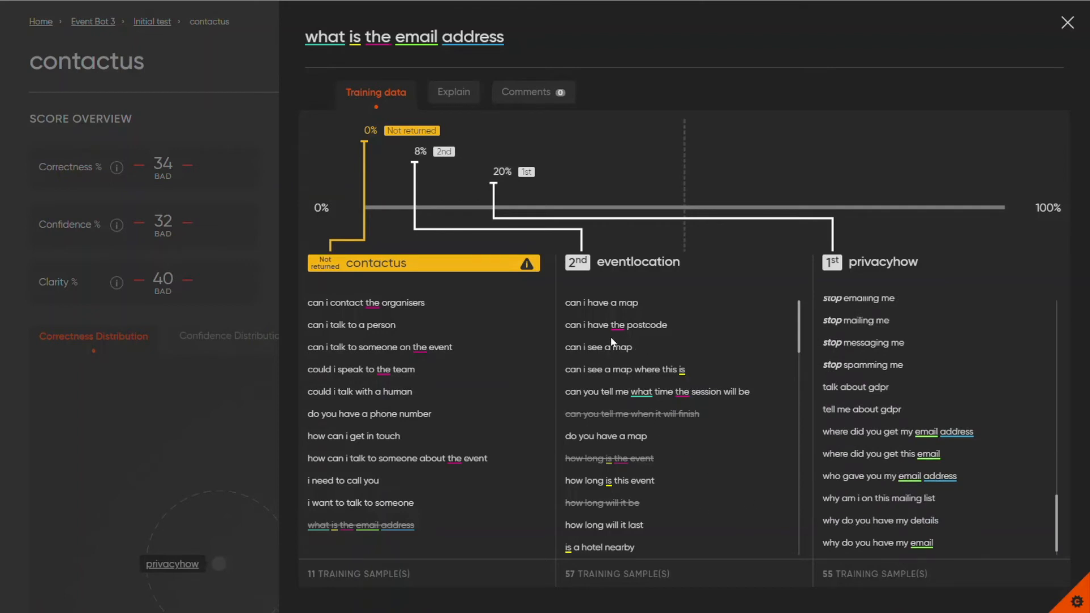
# Examine each word's prediction influence for "what is the email address" and return to its training data comparison.
pyautogui.click(444, 96)
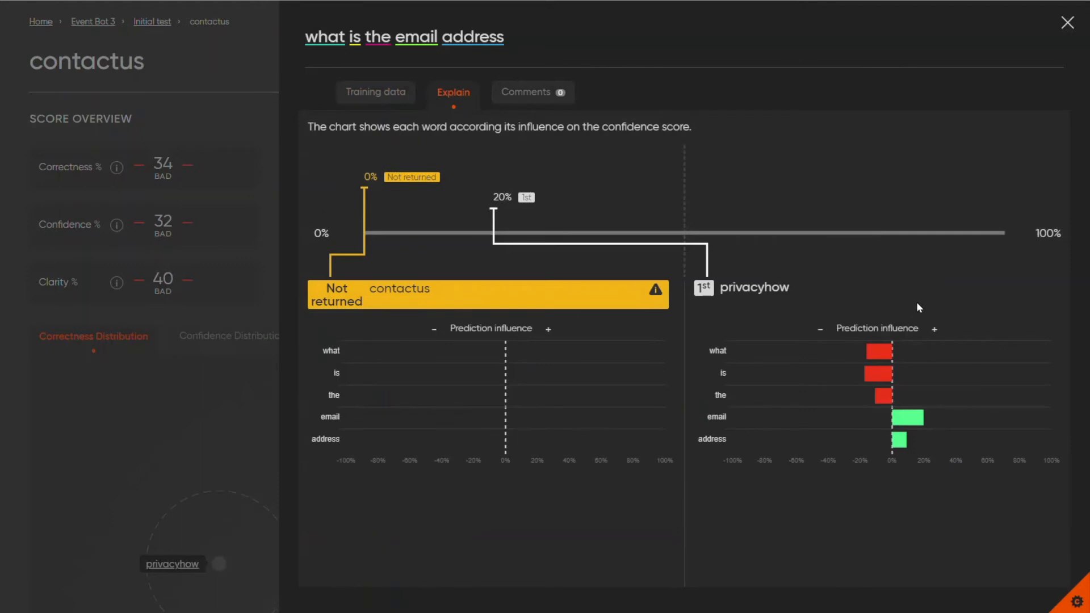
pyautogui.moveTo(914, 425)
pyautogui.moveTo(900, 448)
pyautogui.click(369, 100)
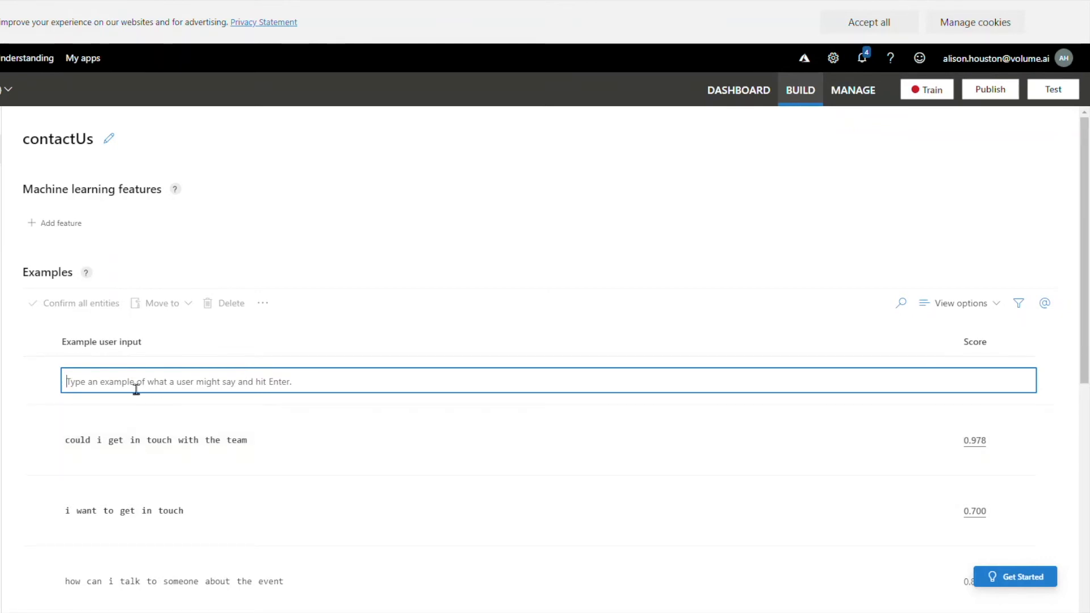
# In the Language Understanding portal, add the examples "i need your email address" and "give me the email address" to the contactUs intent.
pyautogui.write('i n')
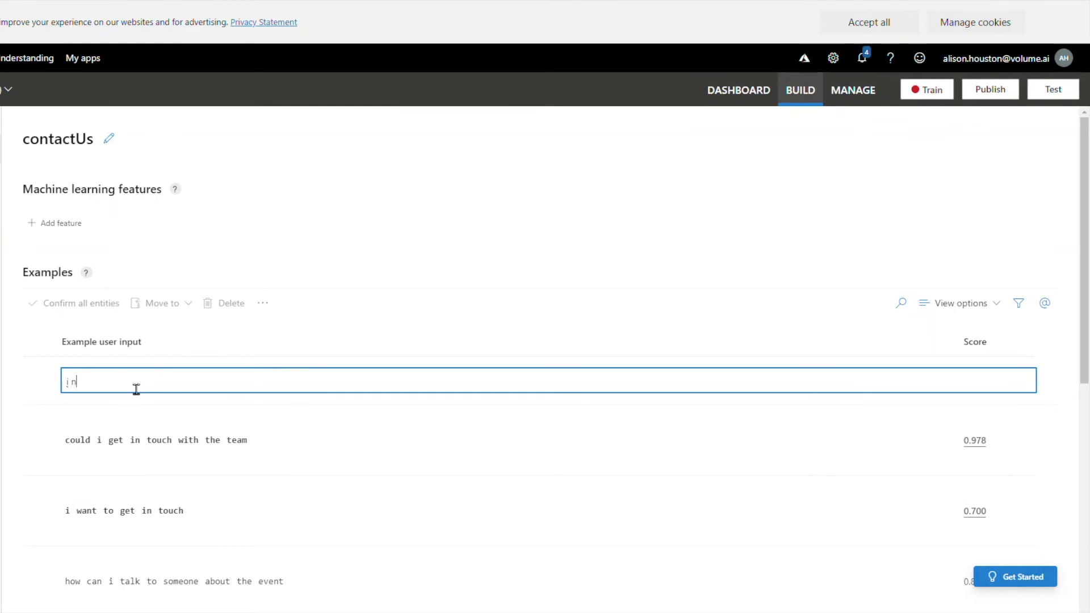
pyautogui.write('eed your email address')
pyautogui.press('Return')
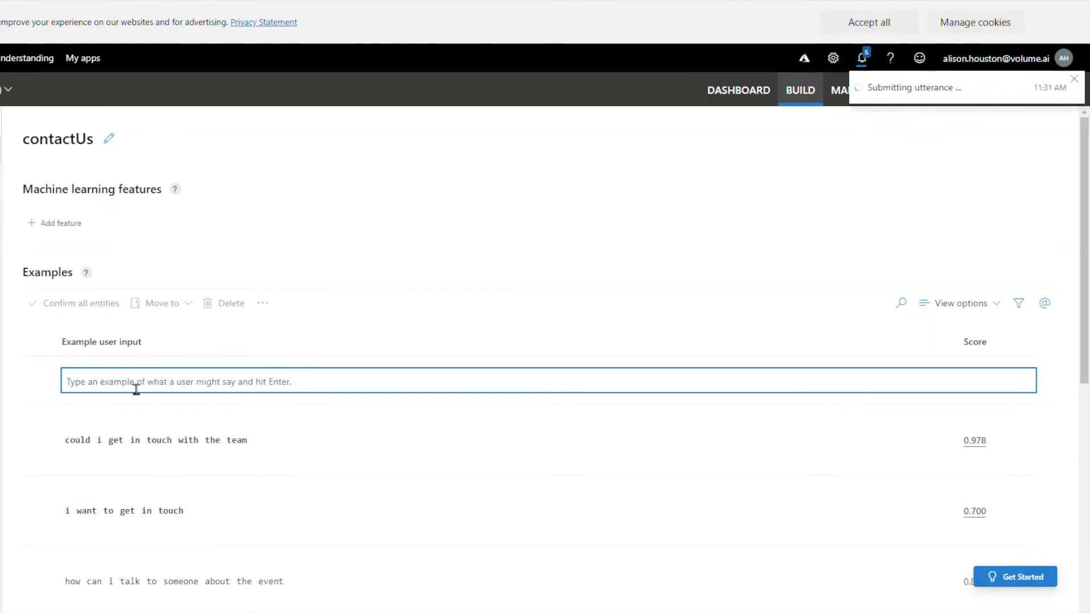
pyautogui.write('give me the emai')
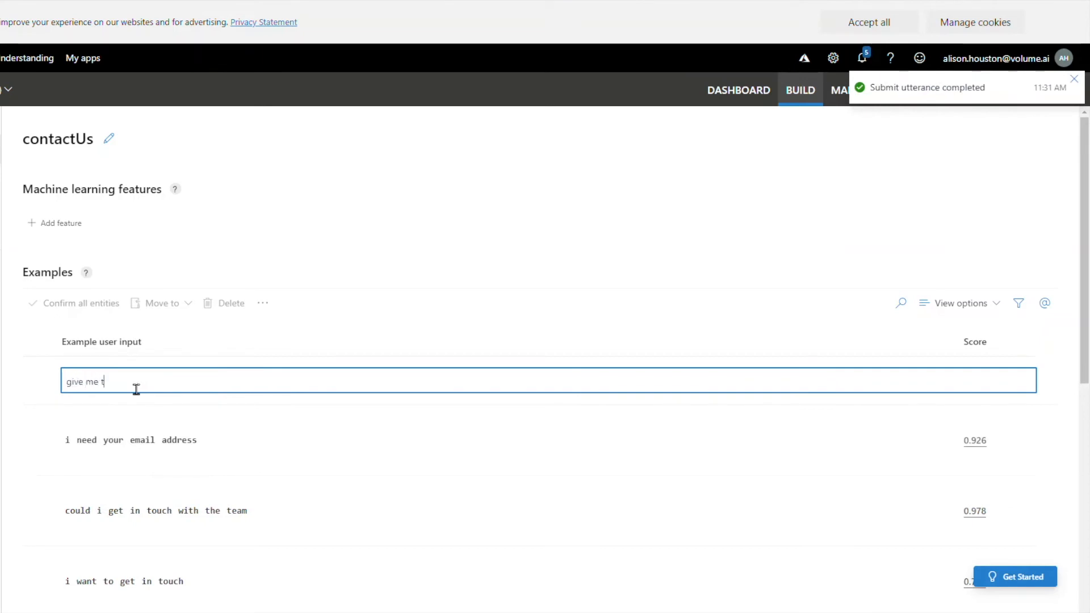
pyautogui.write('l address')
pyautogui.press('Return')
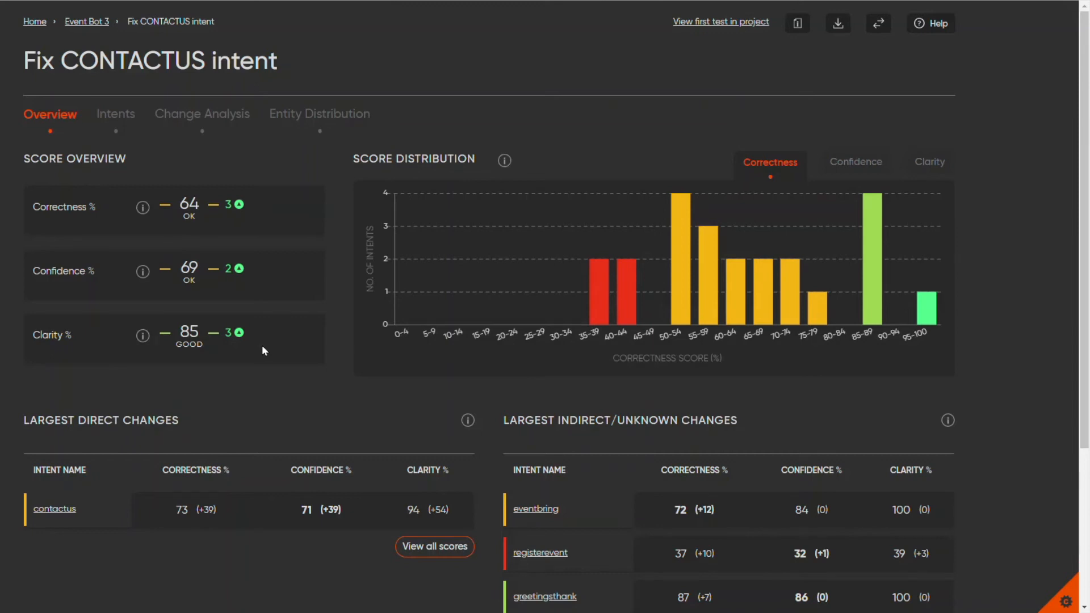
# Review the Fix CONTACTUS intent test overview and inspect both pinned questions in contactus's correctness distribution.
pyautogui.scroll(-4, 287, 372)
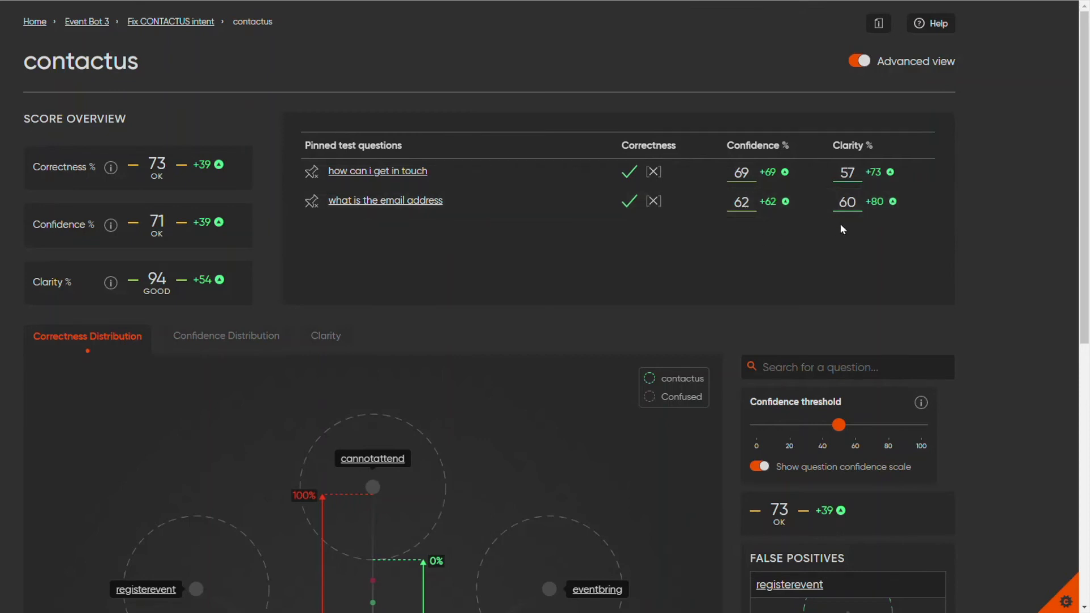
pyautogui.scroll(-5, 542, 404)
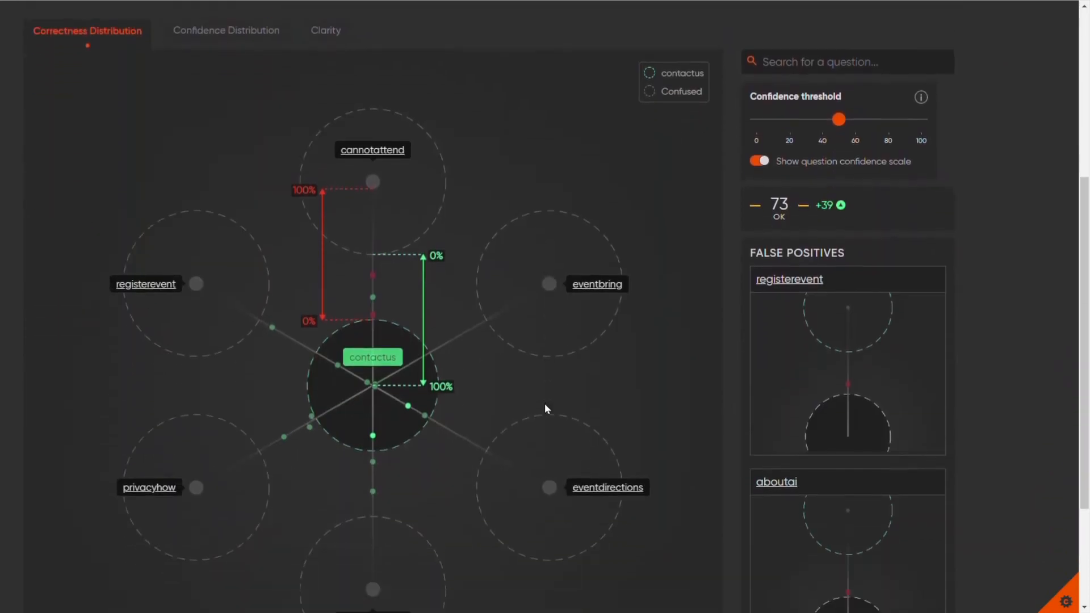
pyautogui.scroll(-1, 545, 407)
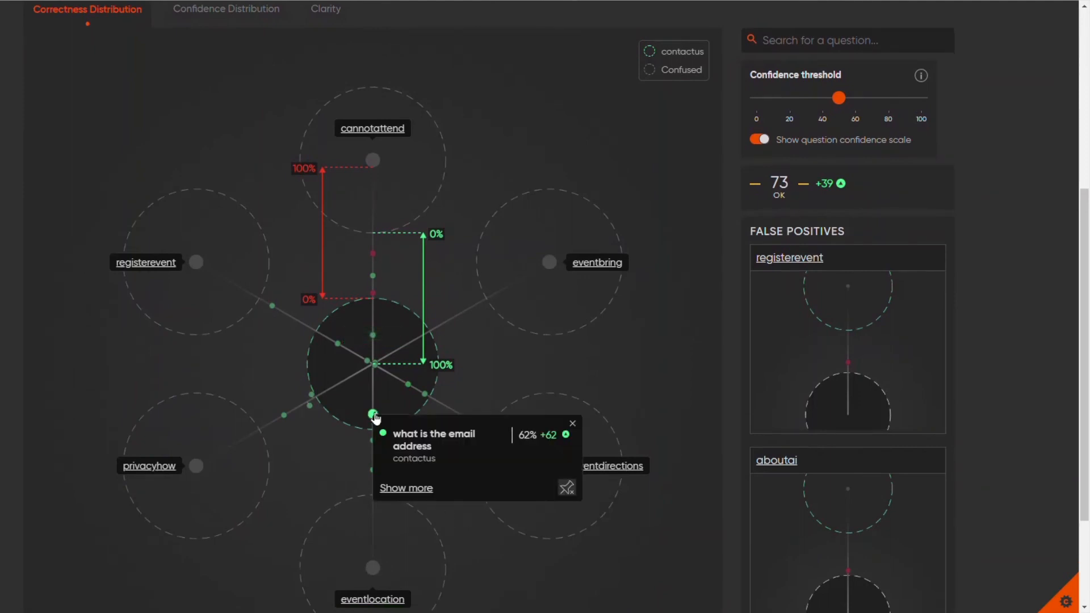
pyautogui.moveTo(415, 389)
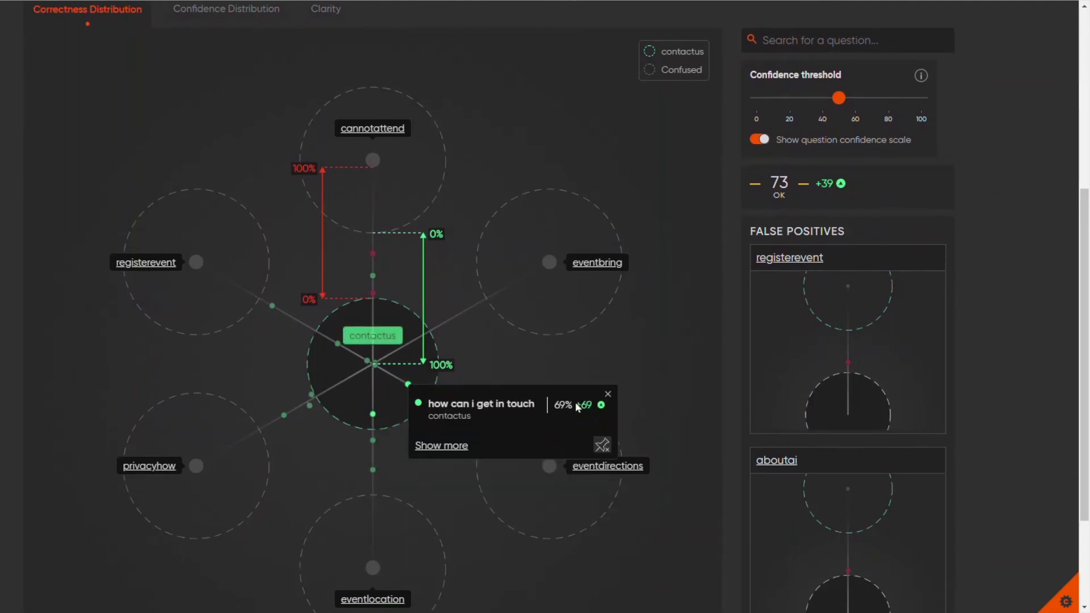
pyautogui.click(608, 394)
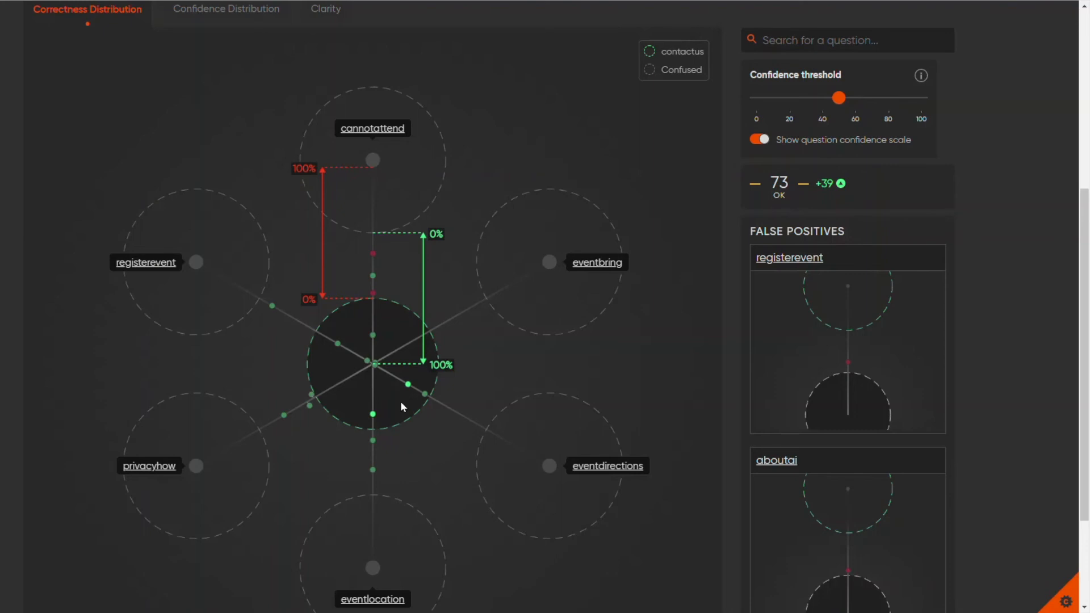
pyautogui.scroll(5, 401, 401)
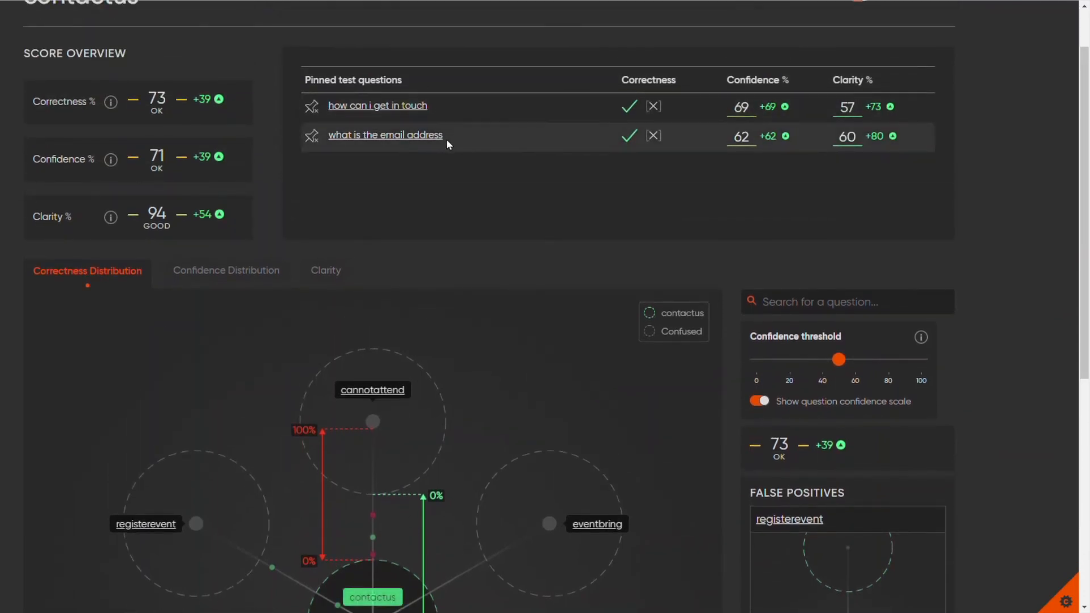
# Inspect the unpinned questions near cannotattend, registerevent and privacyhow in the correctness distribution of contactus.
pyautogui.scroll(-5, 503, 350)
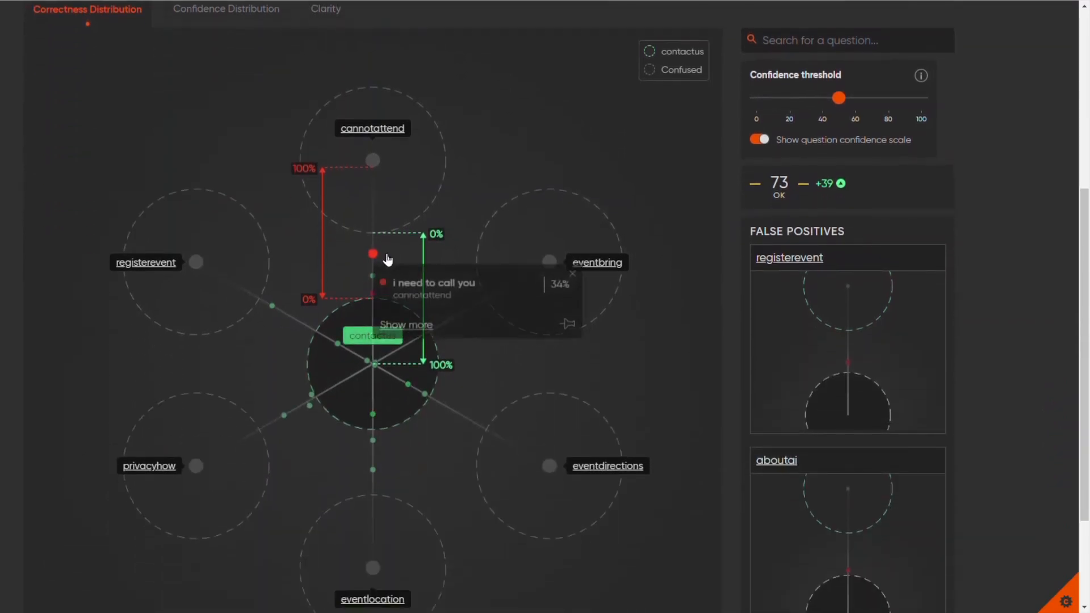
pyautogui.moveTo(376, 296)
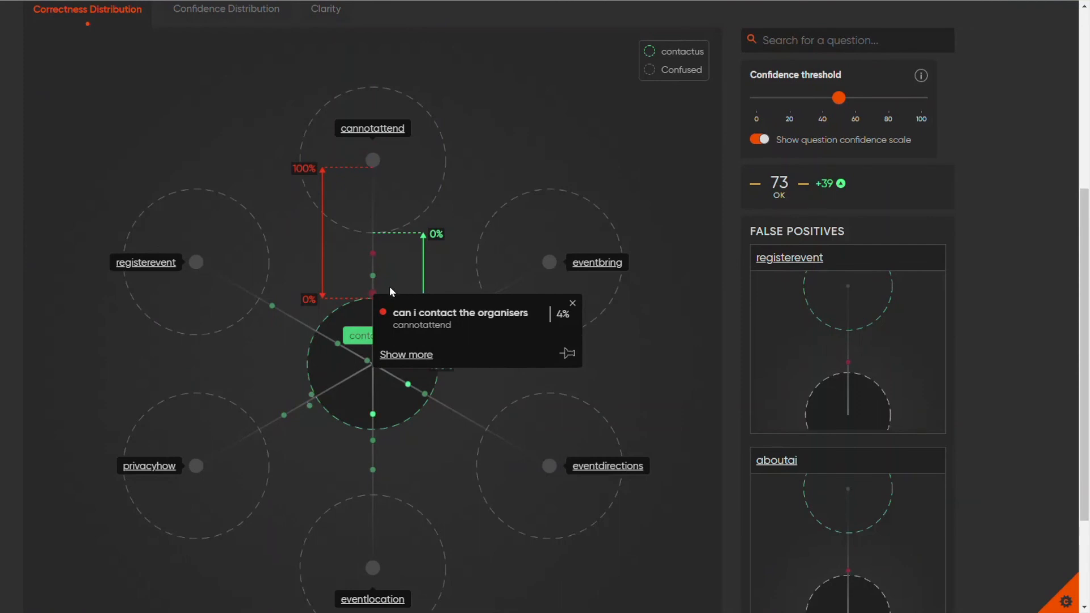
pyautogui.moveTo(274, 307)
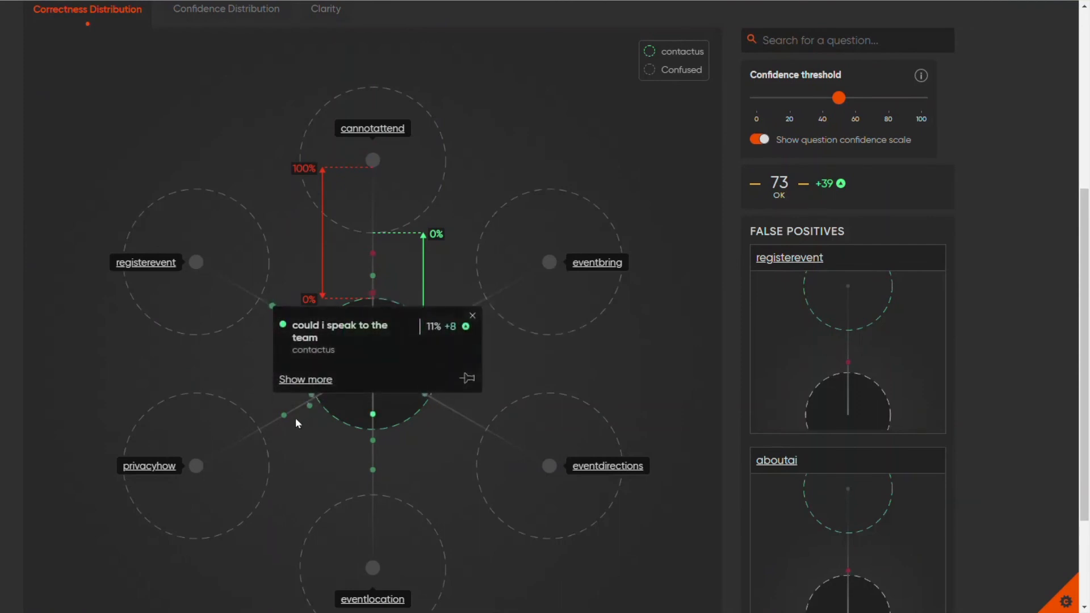
pyautogui.moveTo(284, 416)
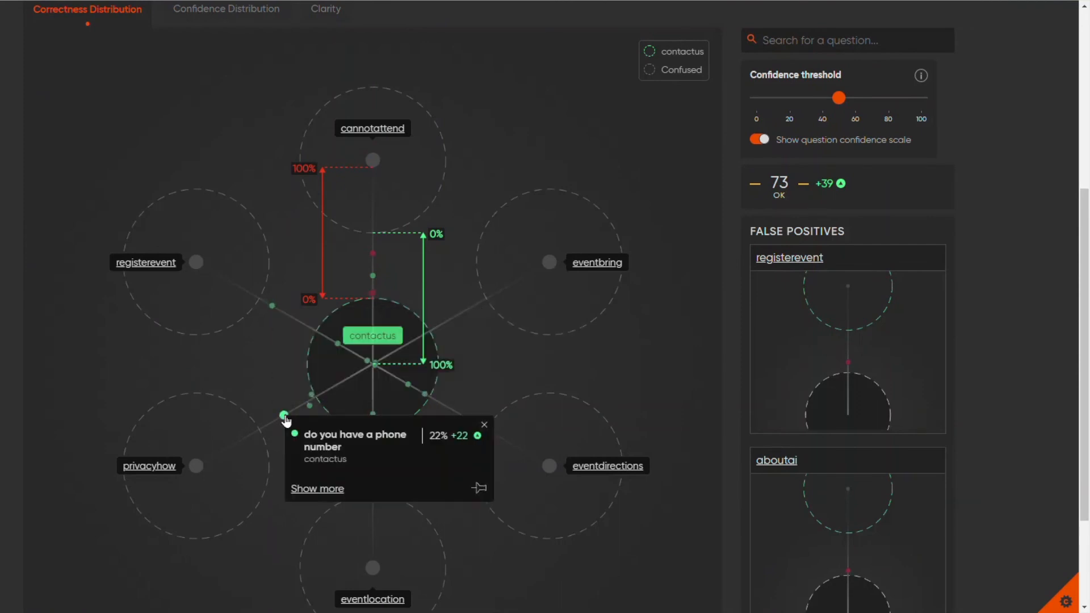
pyautogui.click(486, 426)
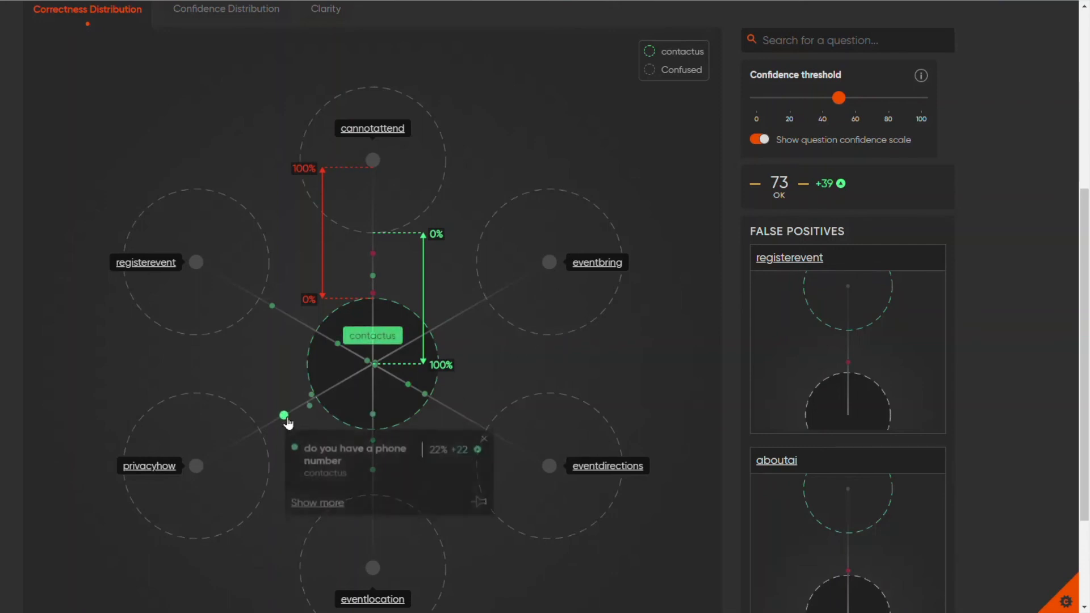
pyautogui.moveTo(309, 405)
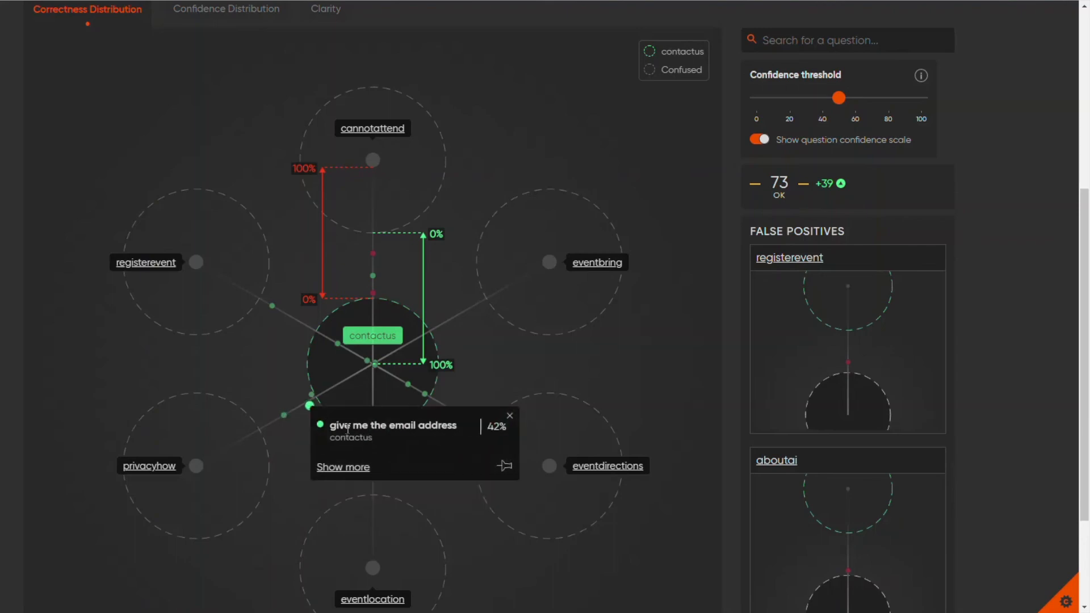
pyautogui.click(510, 416)
# Return to the Fix CONTACTUS intent test overview and open the change analysis of its intents.
pyautogui.scroll(5, 549, 381)
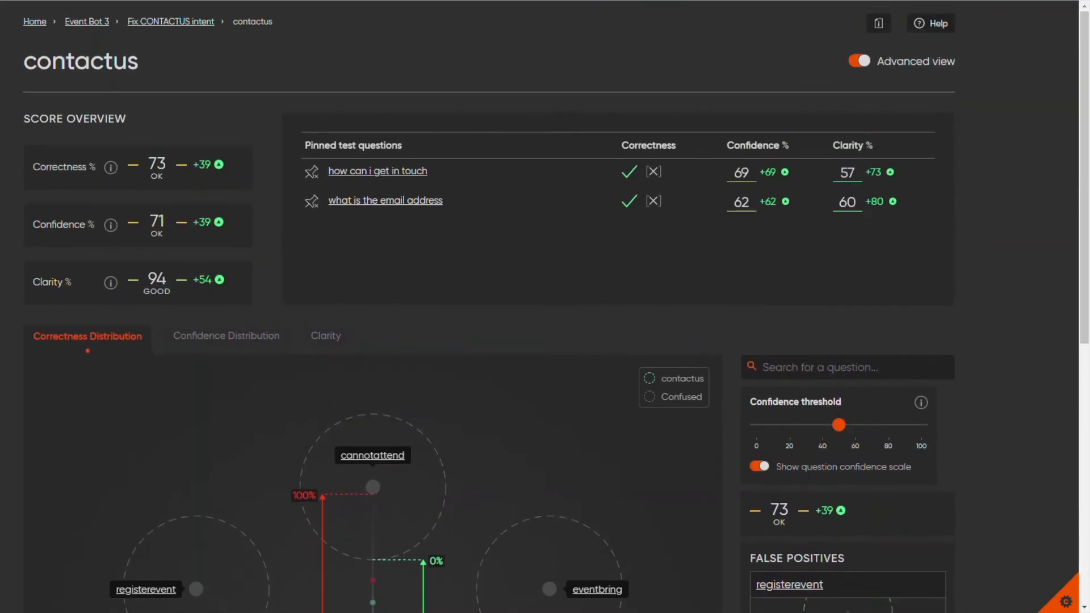
pyautogui.scroll(-15, 545, 307)
pyautogui.scroll(4, 341, 272)
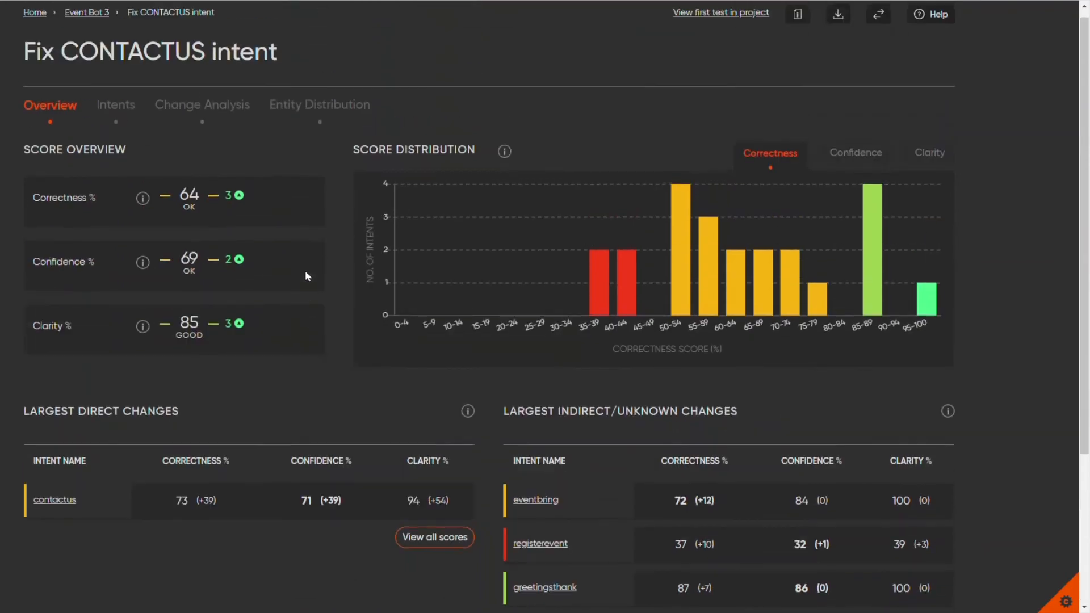
pyautogui.click(228, 122)
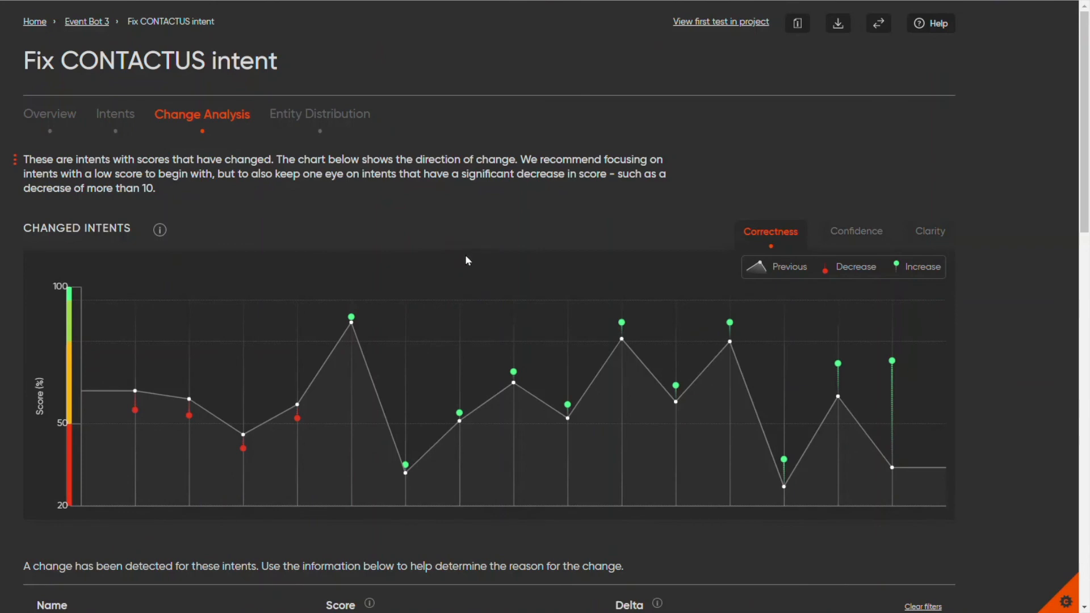
# Identify the intents with decreased correctness in the changed-intents chart, and examine their scores, deltas and causes in the list of changed intents.
pyautogui.moveTo(195, 427)
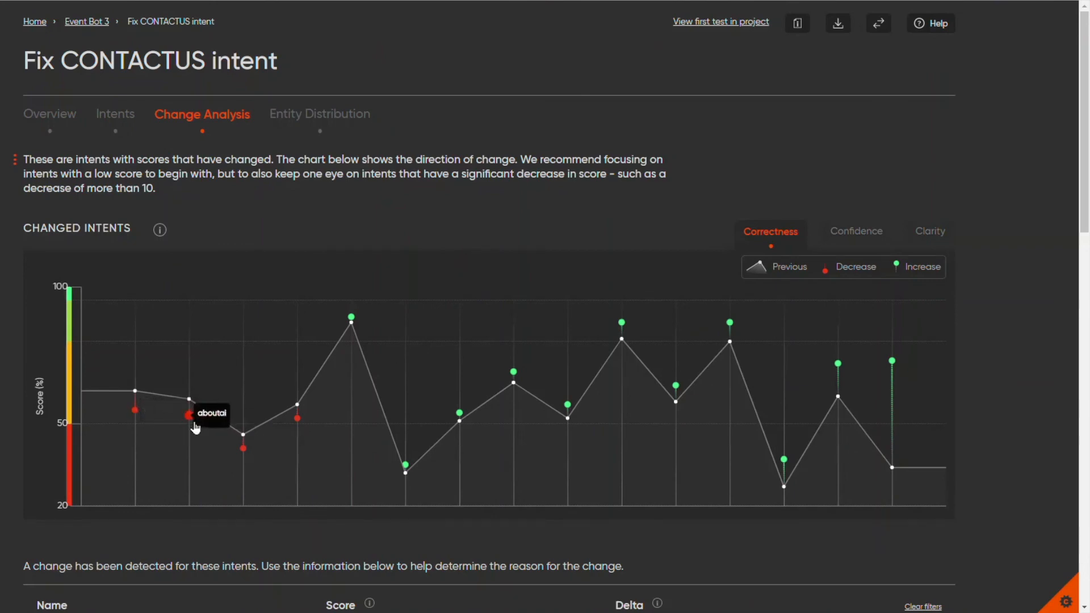
pyautogui.moveTo(298, 424)
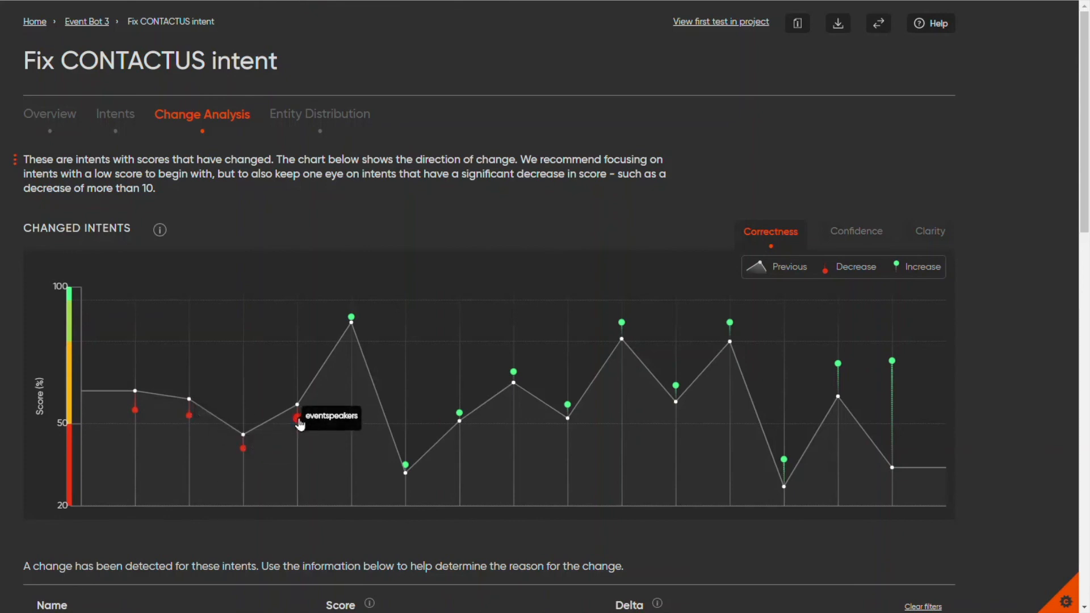
pyautogui.moveTo(241, 435)
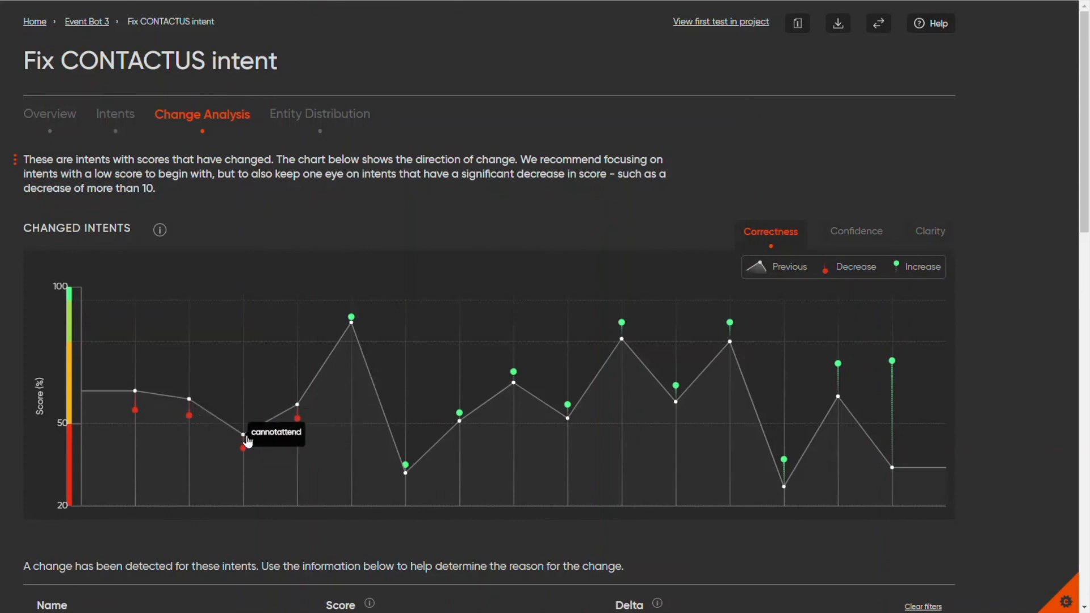
pyautogui.moveTo(196, 405)
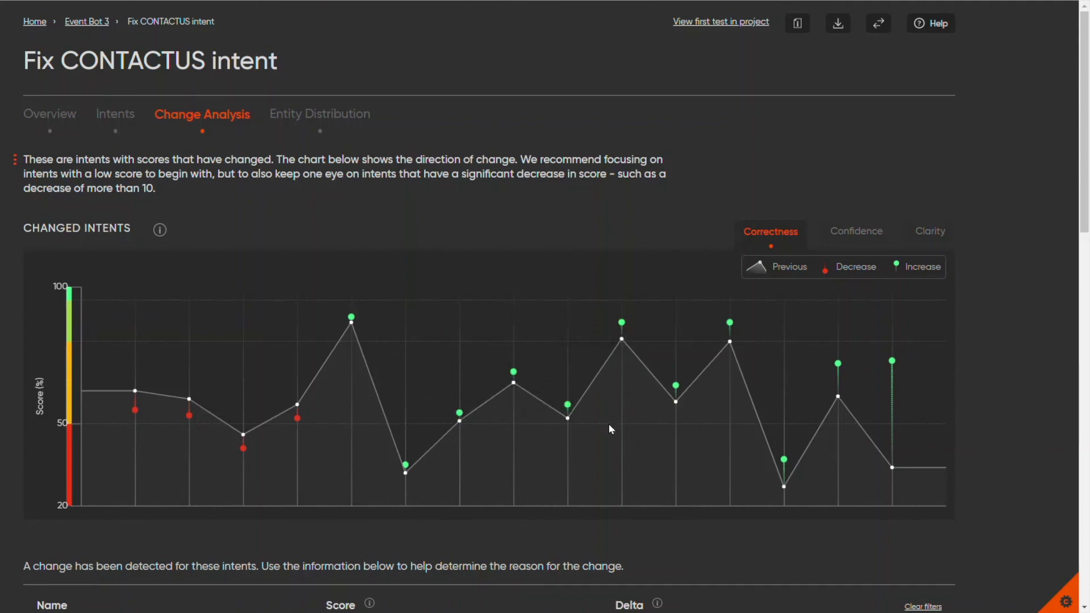
pyautogui.scroll(-8, 605, 431)
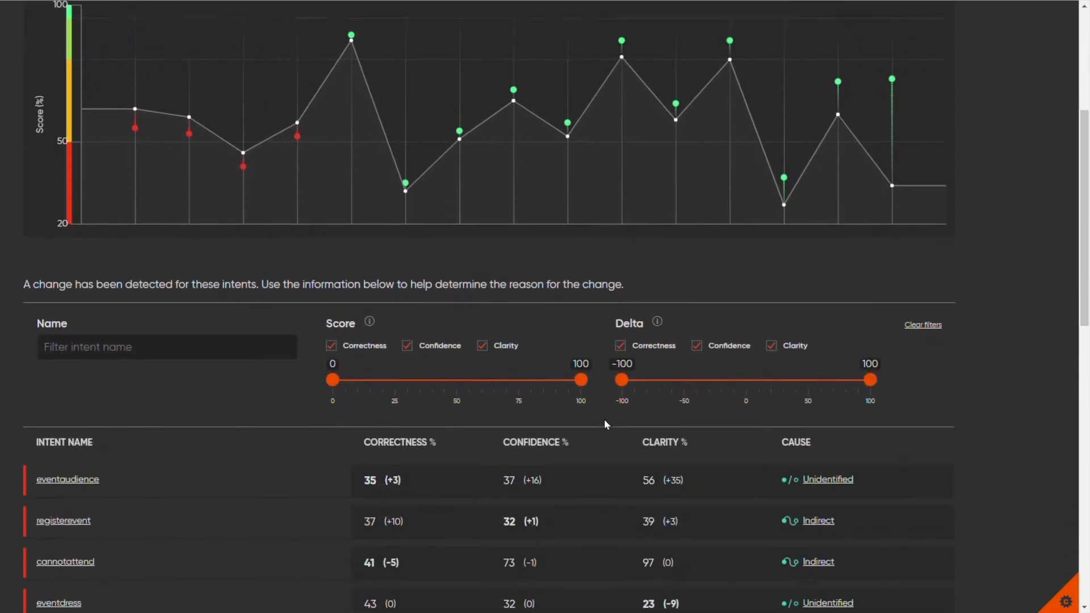
pyautogui.scroll(-4, 446, 438)
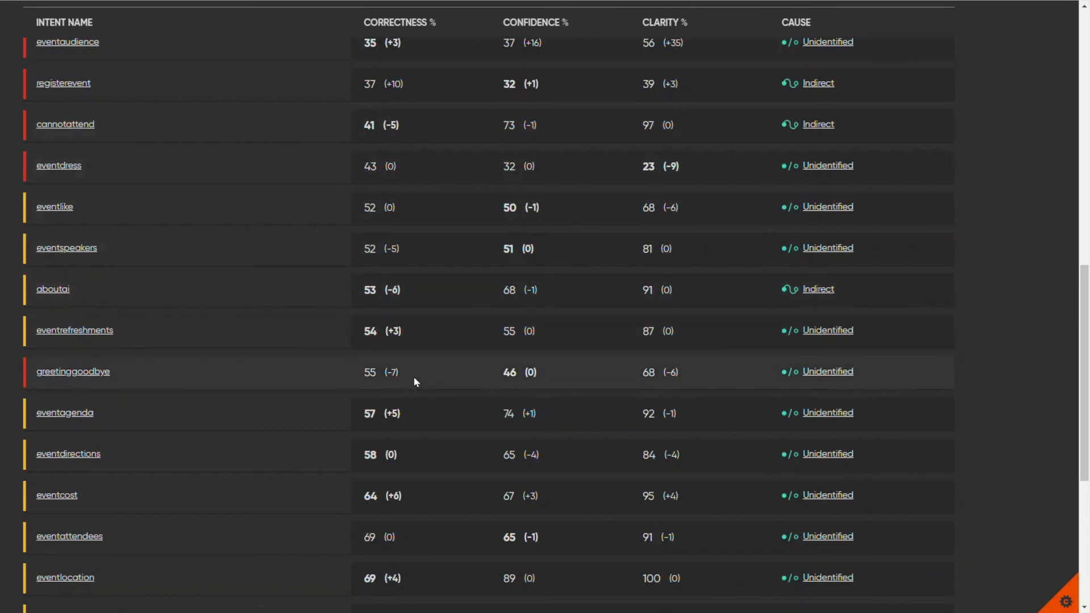
pyautogui.scroll(-3, 442, 422)
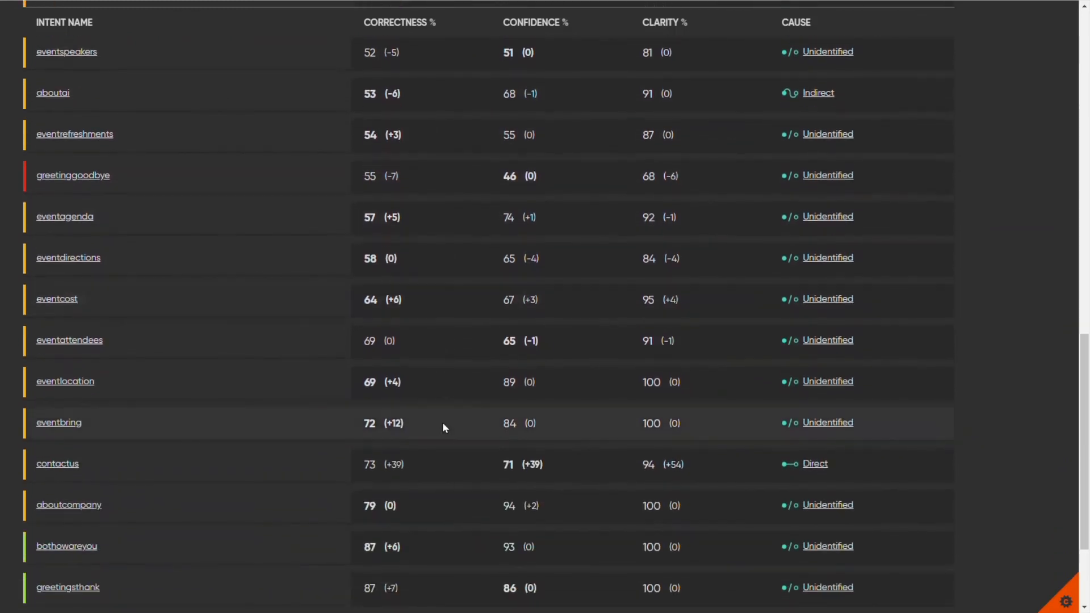
pyautogui.scroll(4, 448, 418)
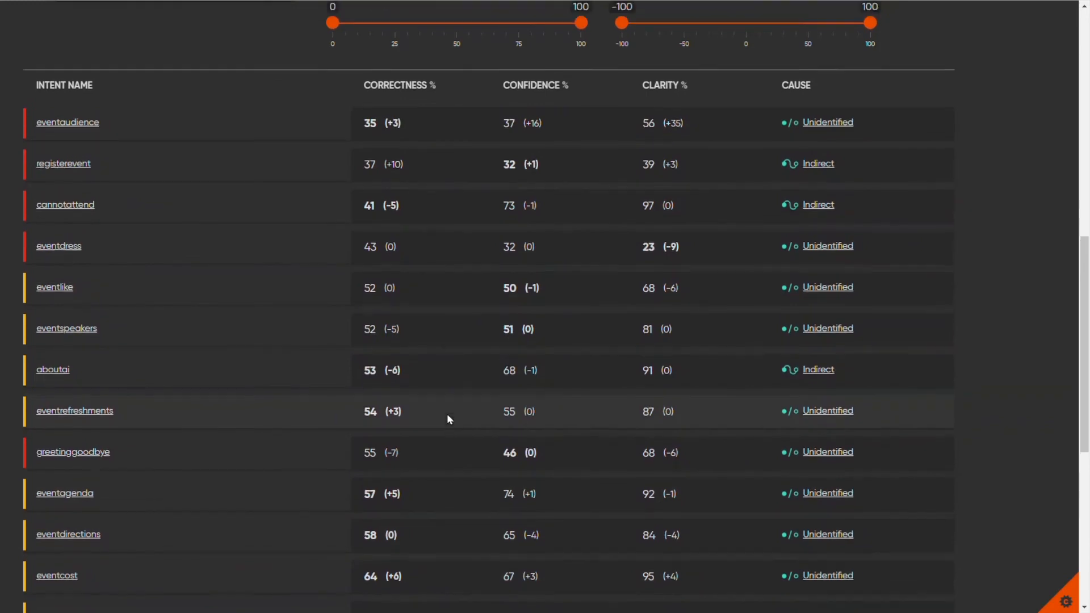
# Show the changed-intents chart for Confidence and compare it with the confidence deltas listed for each intent.
pyautogui.scroll(10, 457, 397)
pyautogui.click(871, 234)
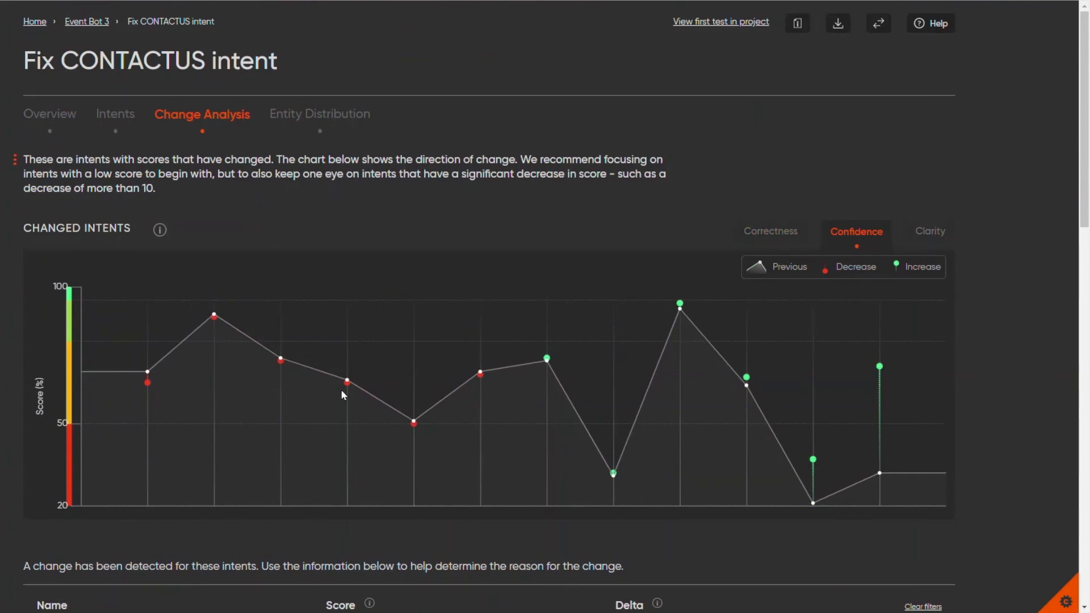
pyautogui.scroll(-10, 517, 460)
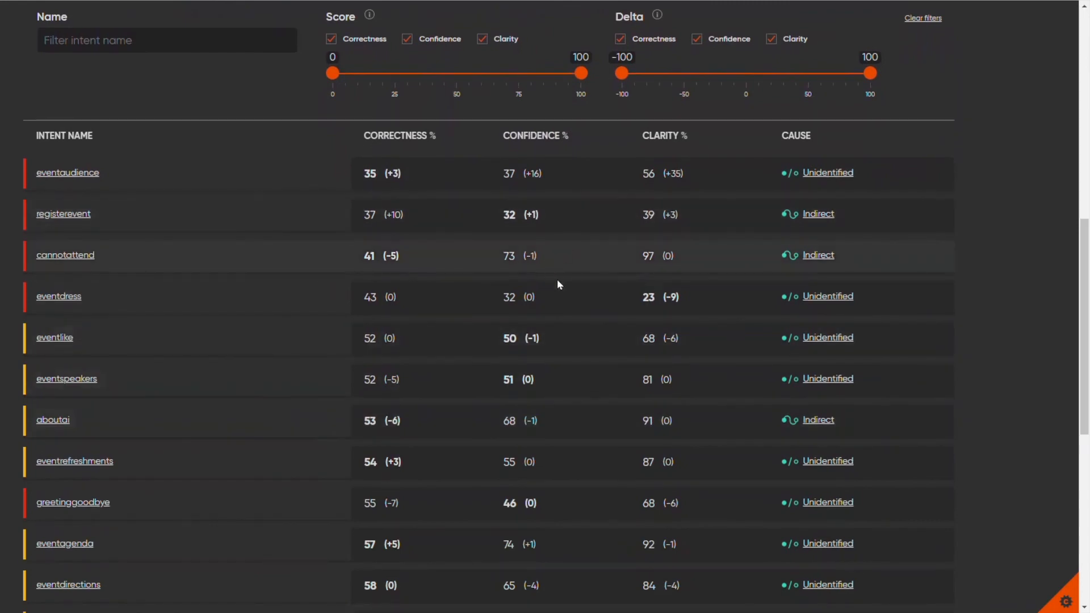
pyautogui.scroll(-1, 554, 343)
pyautogui.scroll(-1, 555, 351)
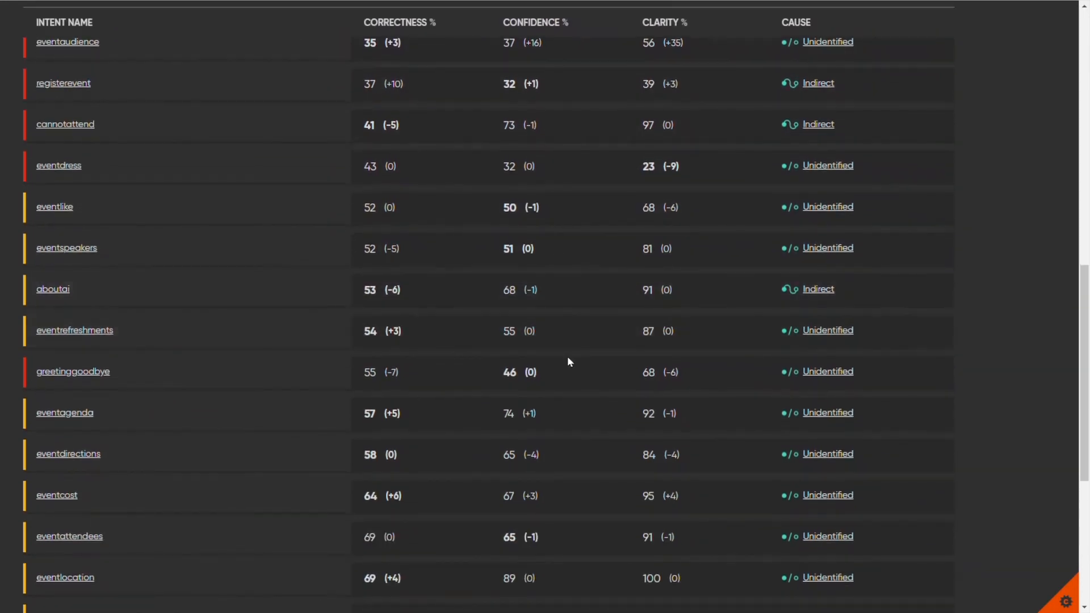
pyautogui.scroll(-2, 565, 354)
# Show the changed-intents chart for Clarity and examine the clarity deltas listed for each intent.
pyautogui.scroll(10, 585, 335)
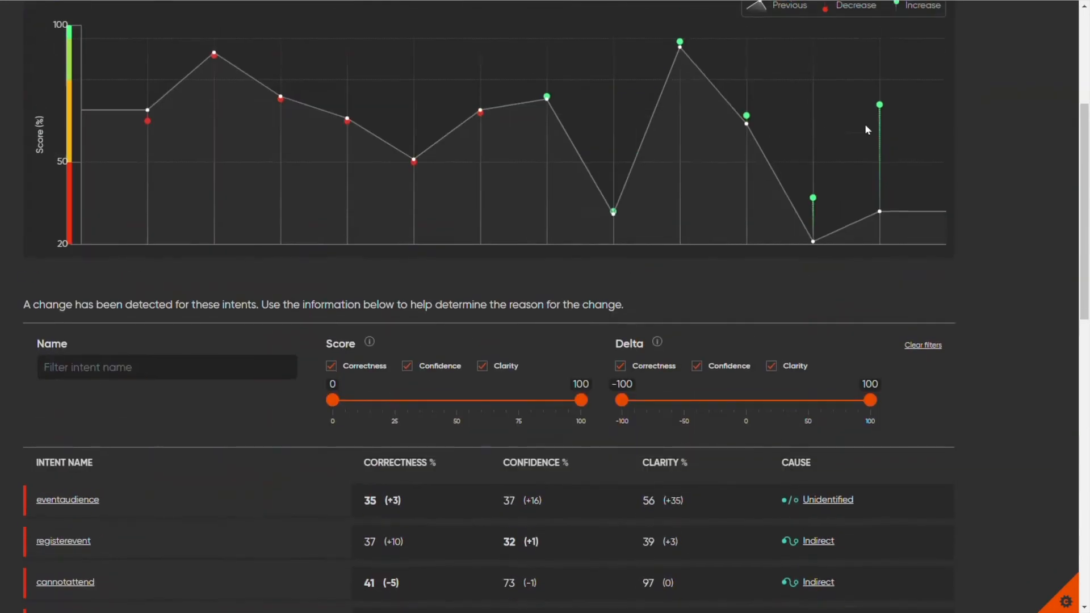
pyautogui.click(922, 245)
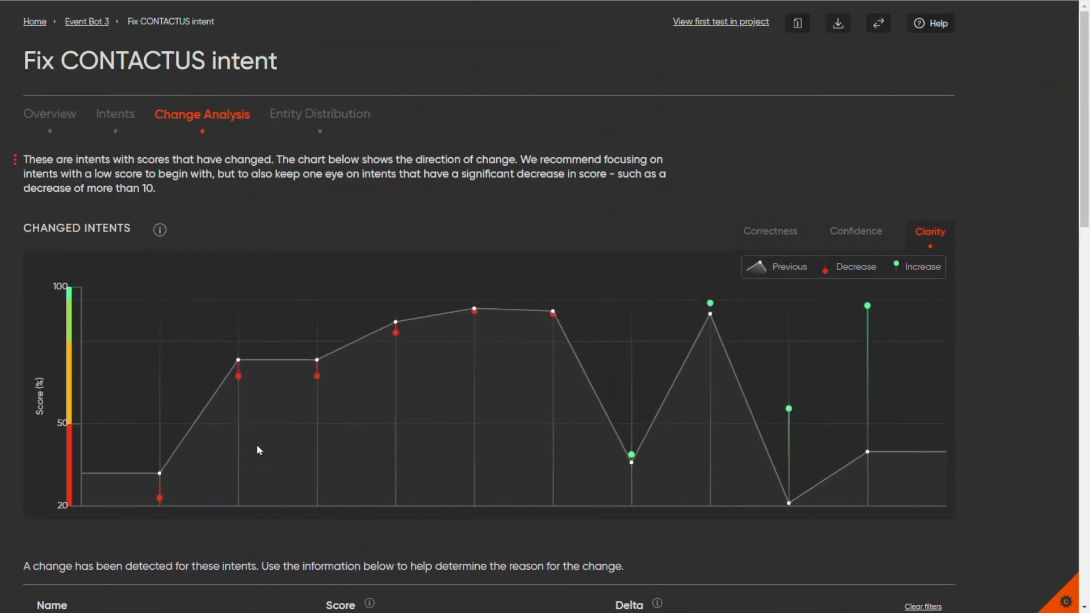
pyautogui.scroll(-10, 494, 372)
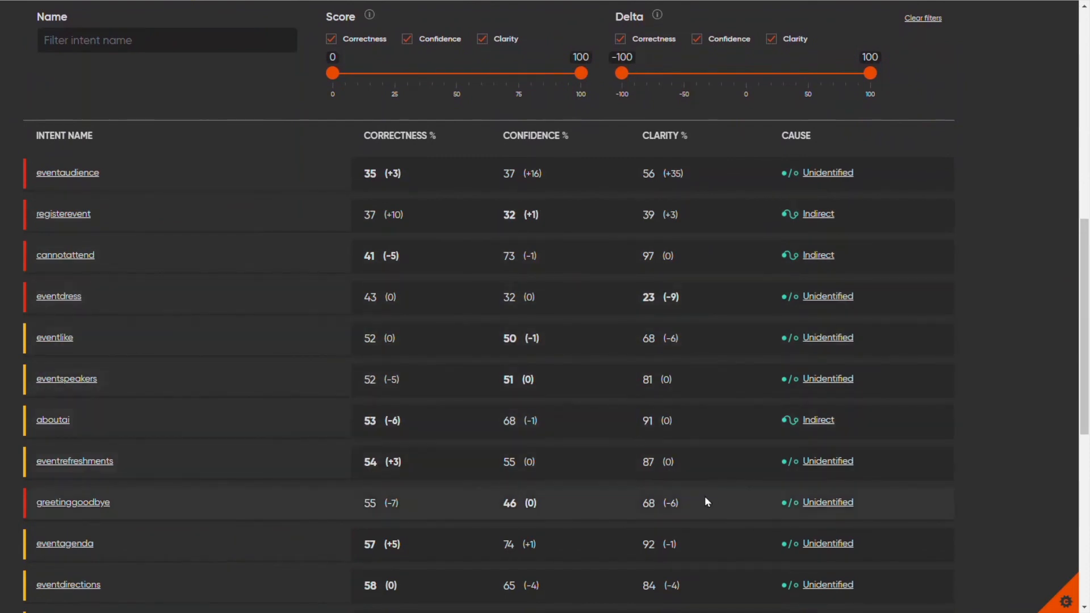
pyautogui.scroll(-2, 714, 492)
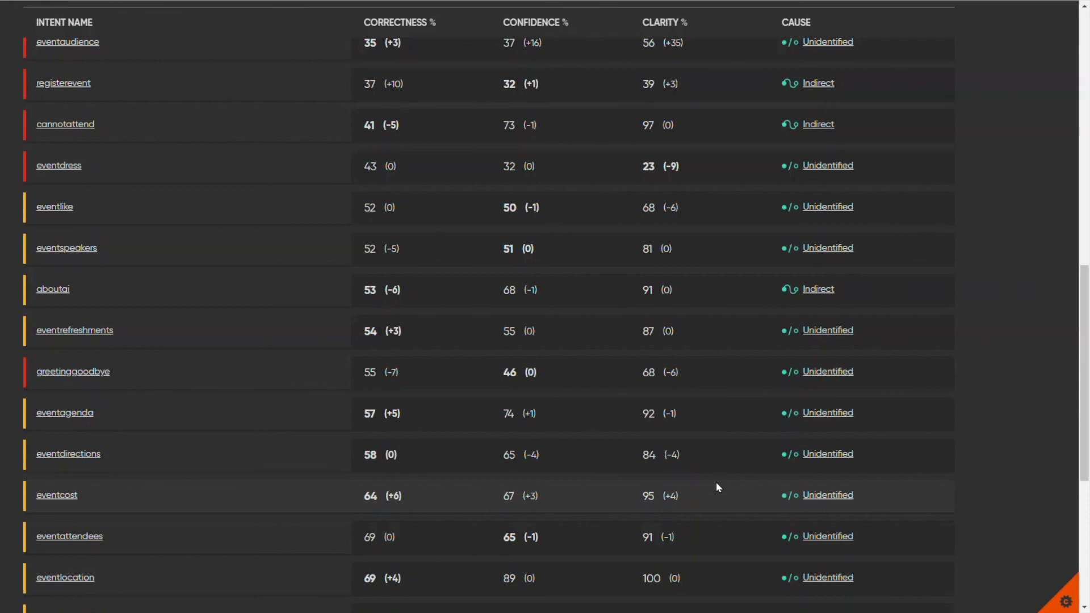
pyautogui.scroll(15, 716, 482)
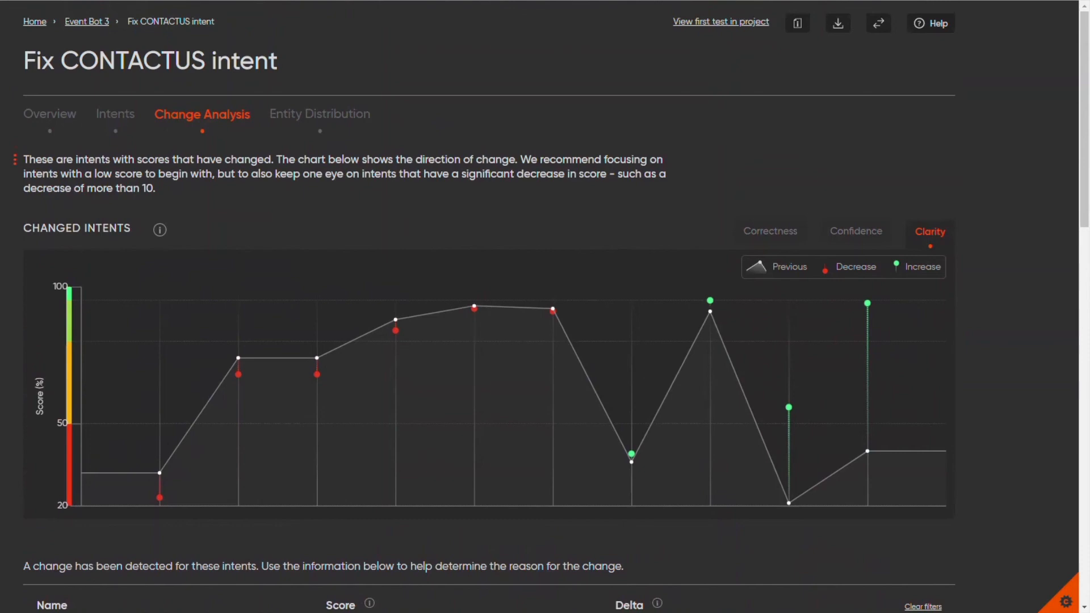
# Return to the contactus intent details and inspect the training data behind the pinned question "how can i get in touch".
pyautogui.click(642, 0)
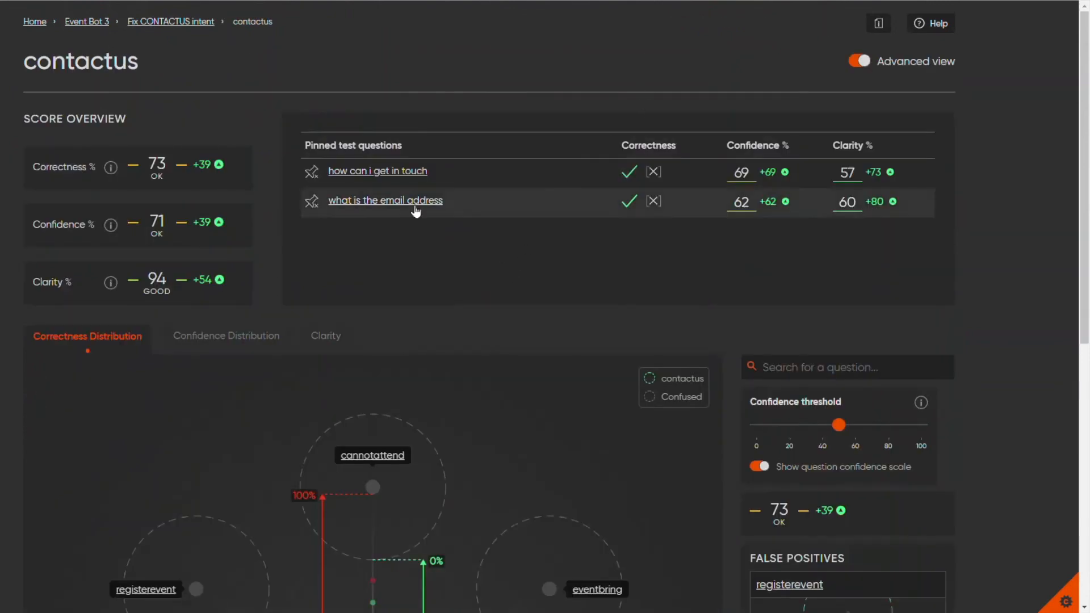
pyautogui.click(395, 172)
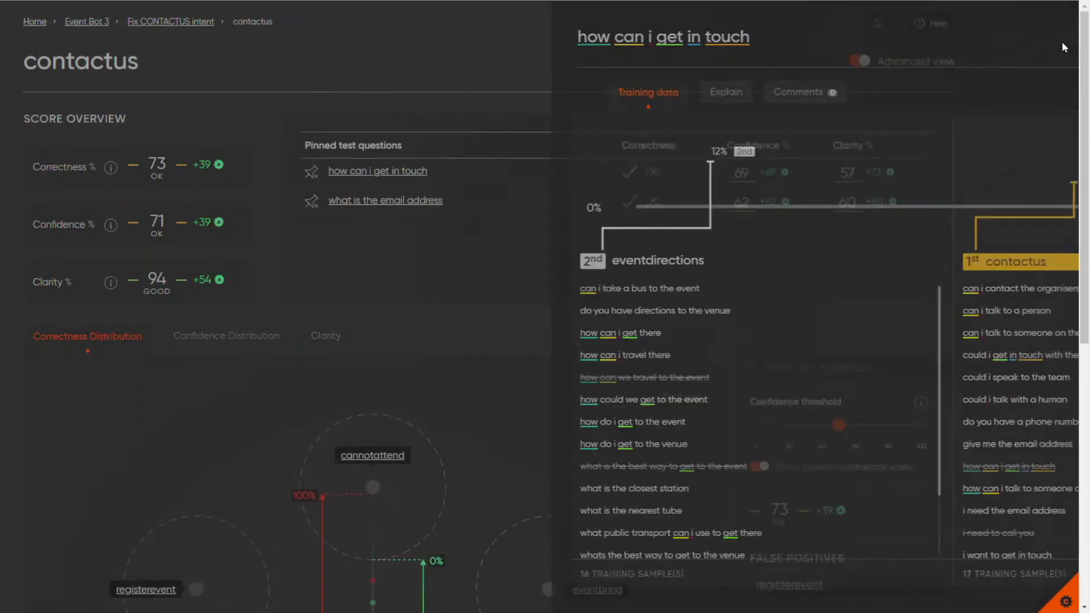
pyautogui.click(1068, 23)
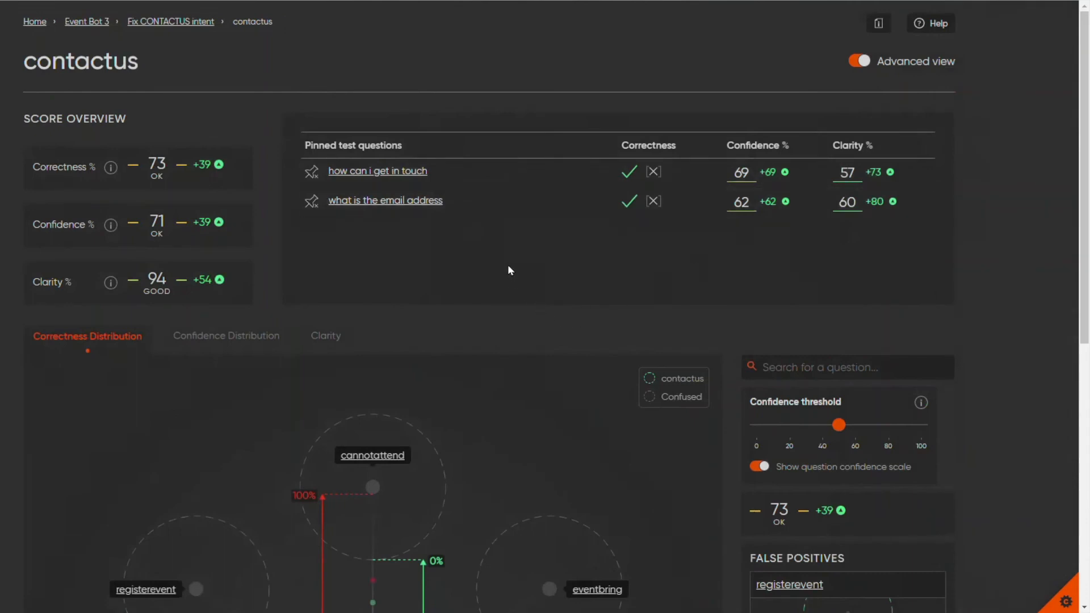